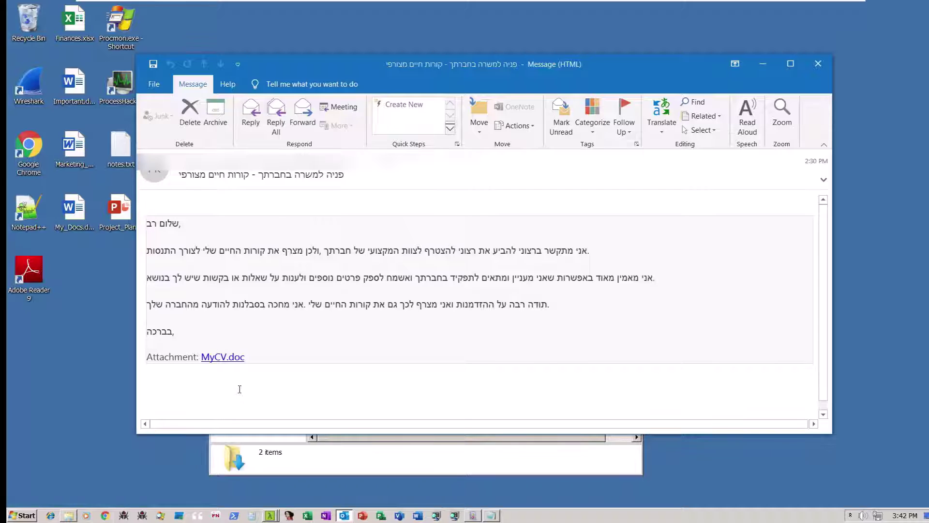
# - Follow the MyCV.doc link in the Hebrew job-application email so Chrome starts downloading it
pyautogui.click(229, 358)
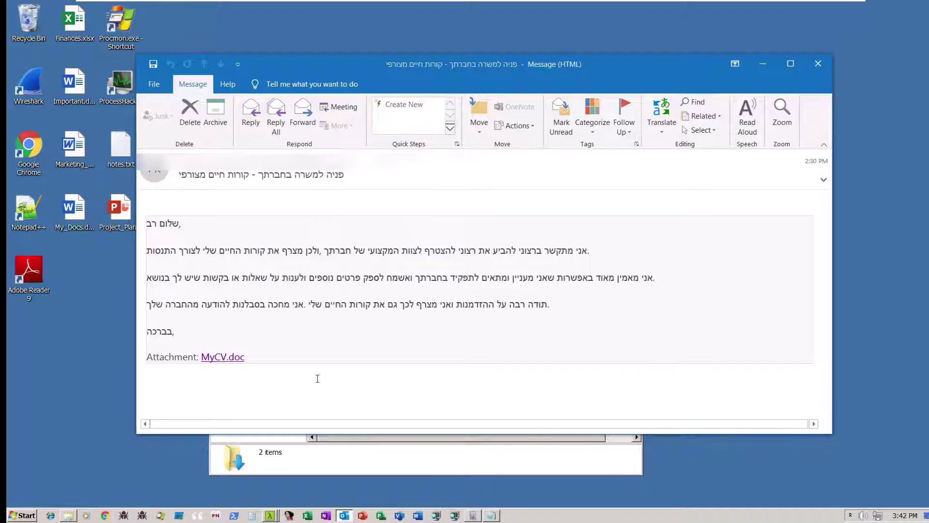
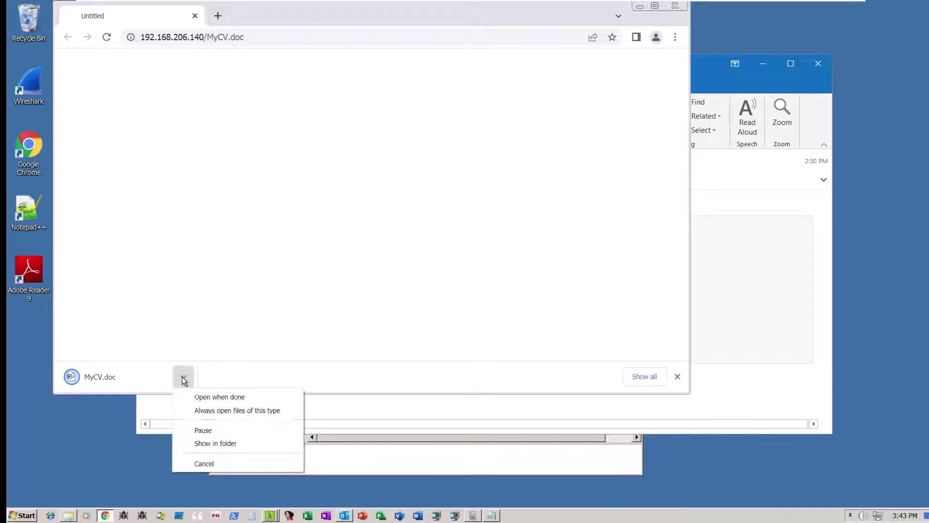
# - Show the downloaded MyCV.doc in its Downloads folder from the download bar's item menu
pyautogui.click(233, 444)
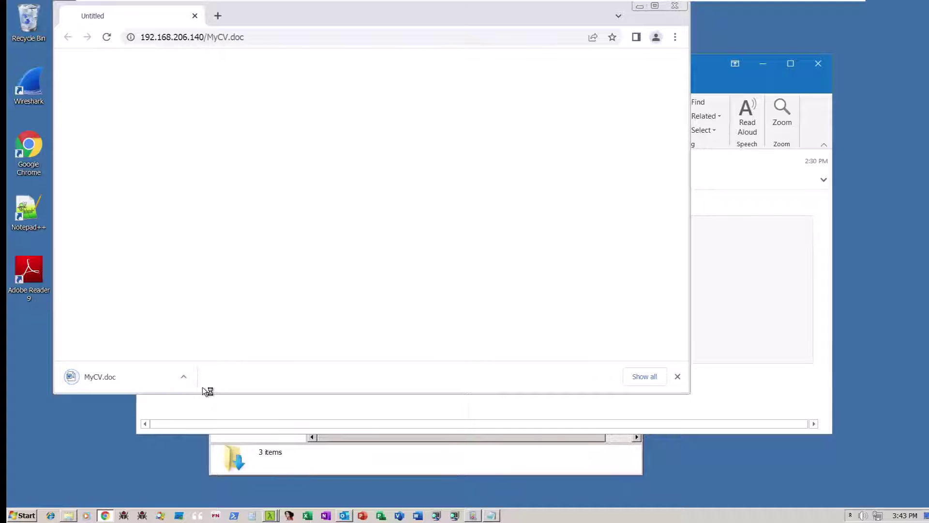
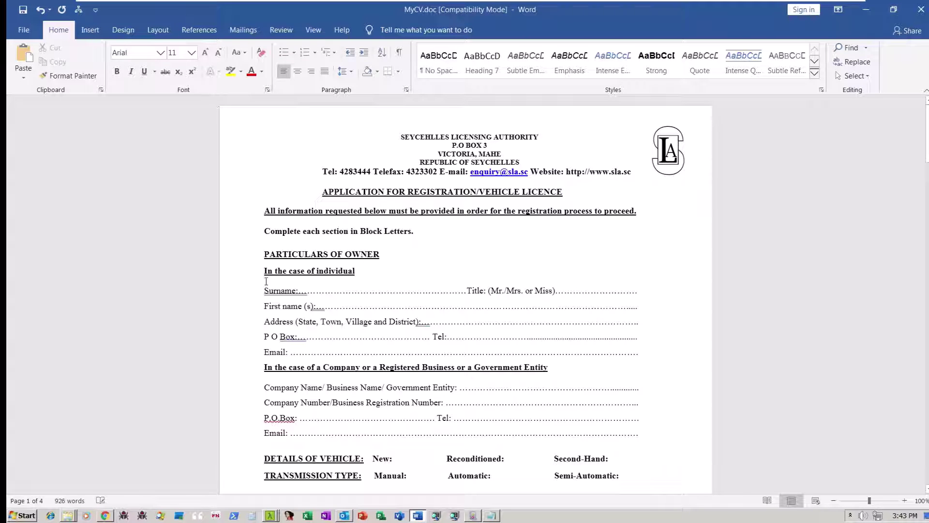
# - Scroll through the MyCV.doc decoy licence application down to the page 3 licence fee schedule
pyautogui.scroll(-3, 266, 385)
pyautogui.scroll(-5, 266, 385)
pyautogui.scroll(-9, 266, 386)
pyautogui.scroll(-15, 266, 386)
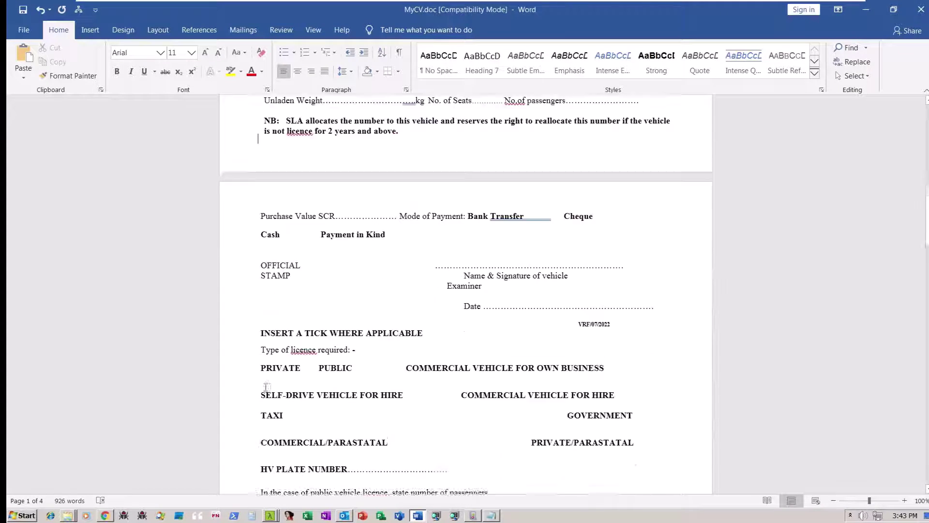
pyautogui.scroll(-17, 265, 386)
pyautogui.scroll(-7, 265, 386)
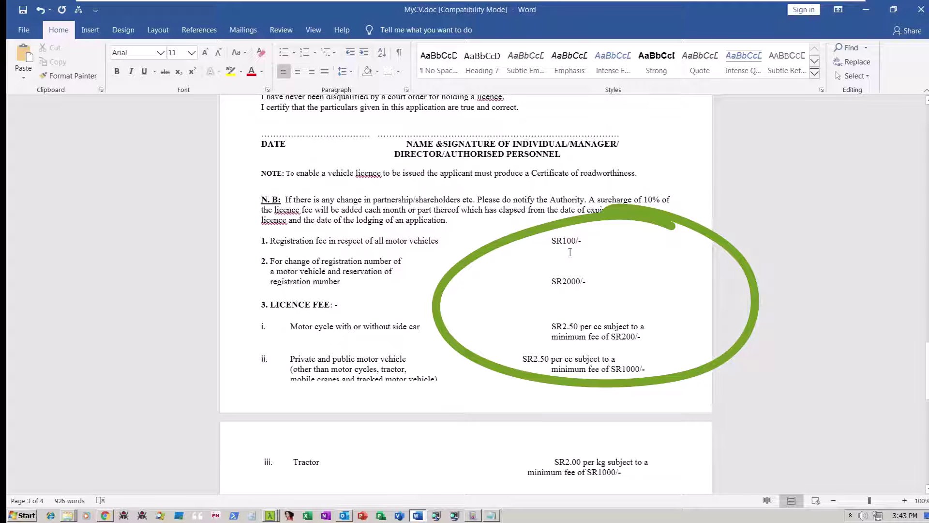
pyautogui.scroll(-5, 559, 349)
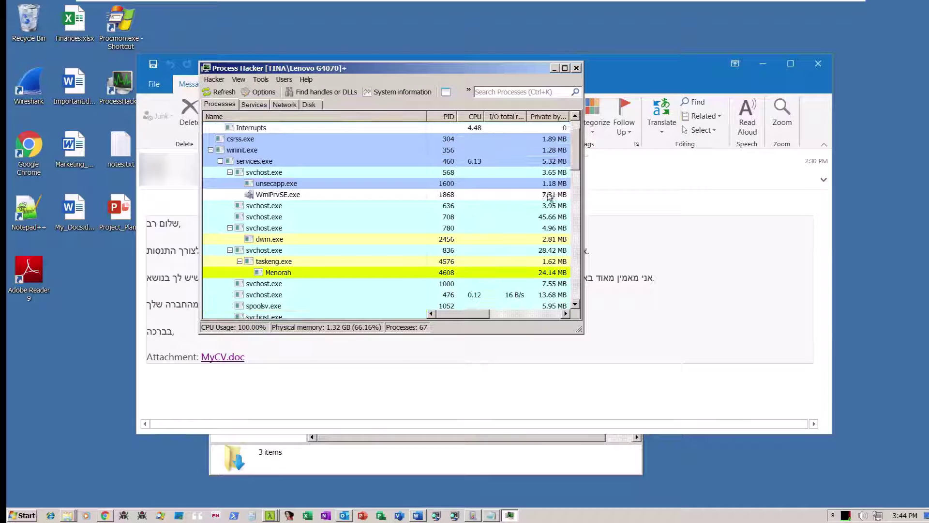
pyautogui.scroll(-1, 547, 195)
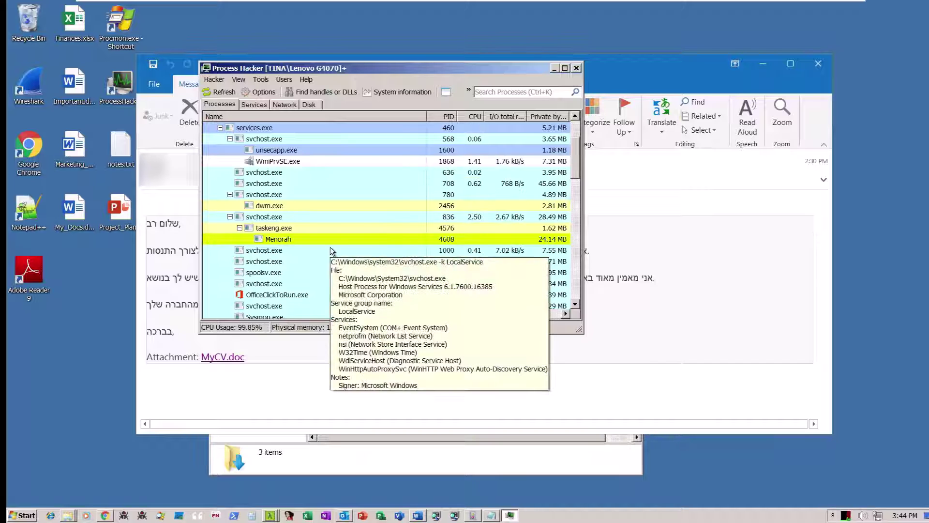
pyautogui.moveTo(293, 240)
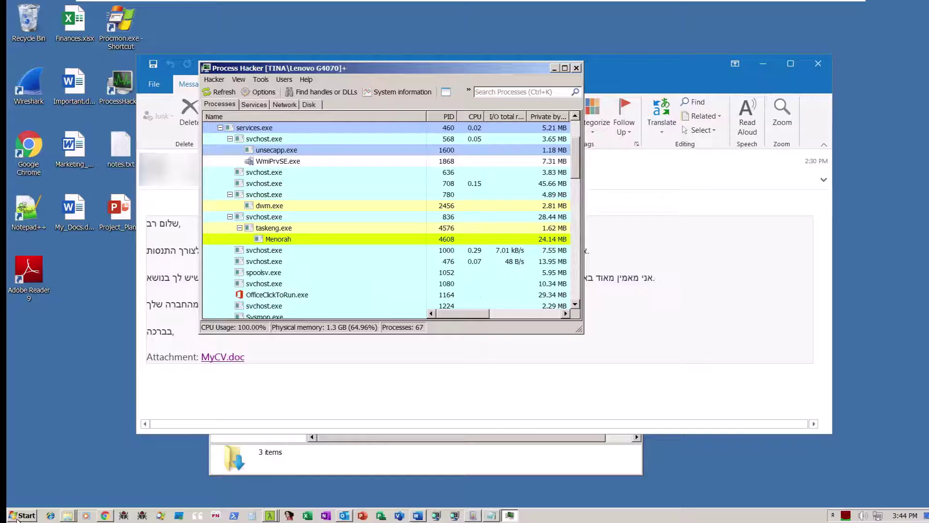
# - Launch Task Scheduler by searching 'task' from the Start menu
pyautogui.click(18, 517)
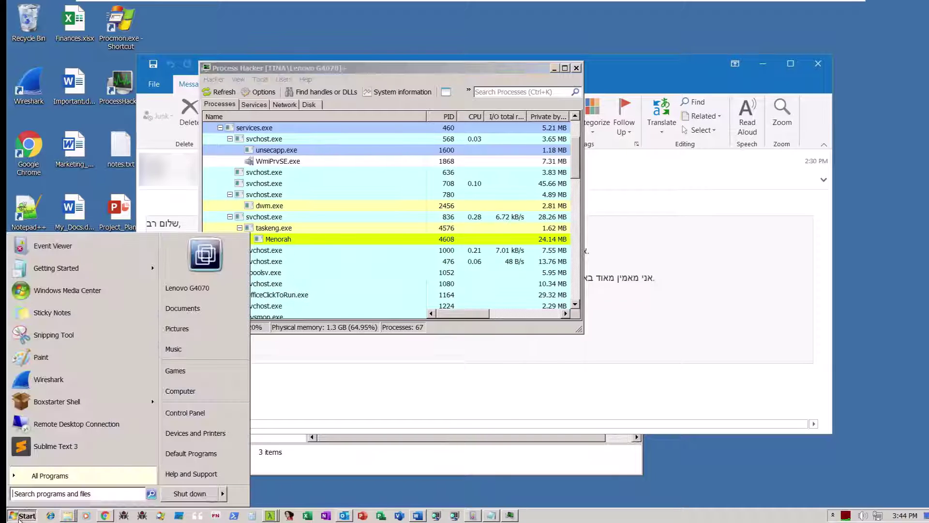
pyautogui.click(43, 493)
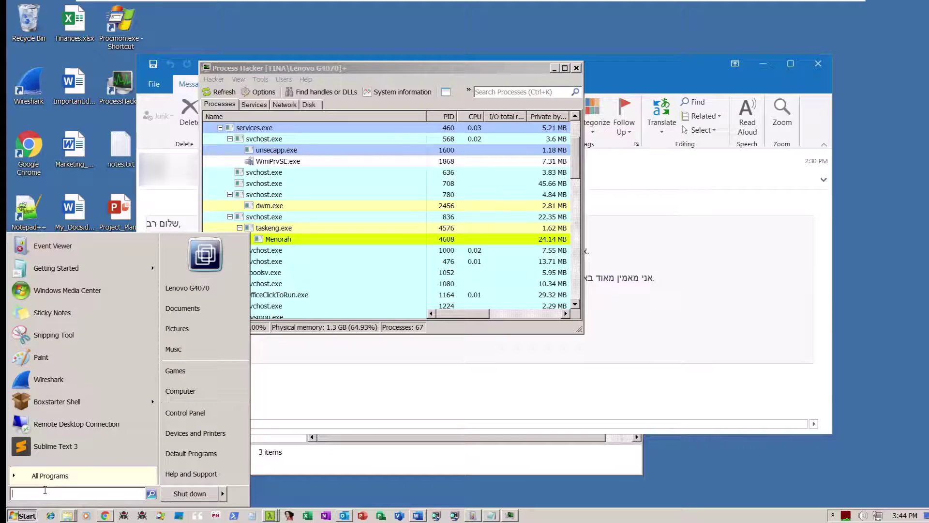
pyautogui.write('task')
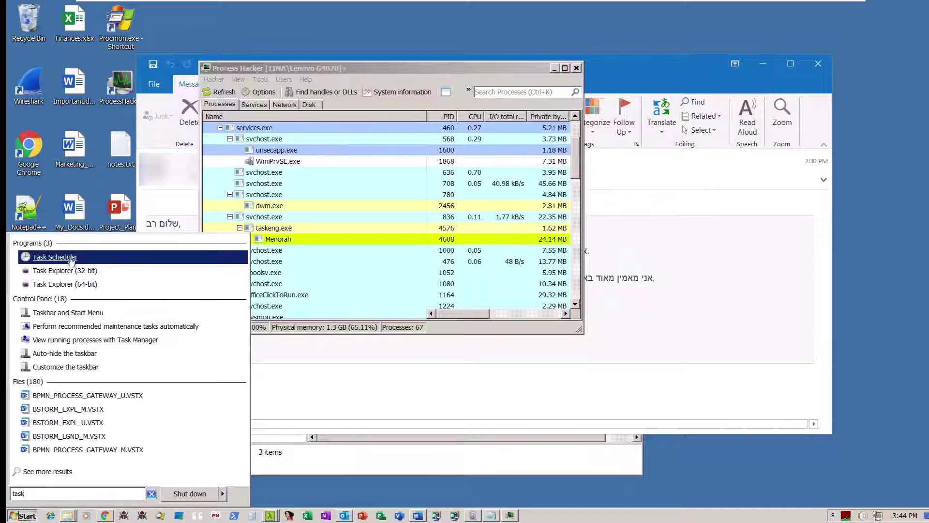
pyautogui.click(54, 257)
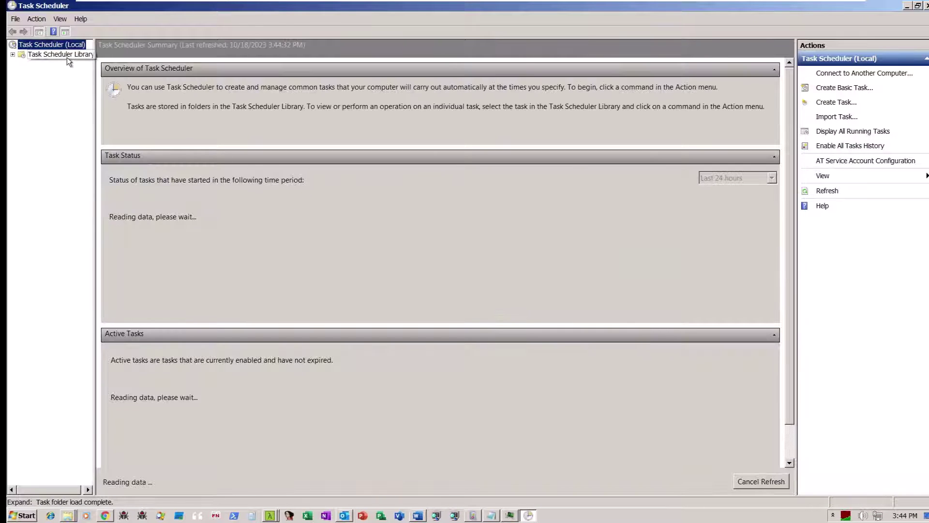
# - Open the Properties of the OneDriveStandaloneUpdater task in the Task Scheduler Library
pyautogui.click(66, 56)
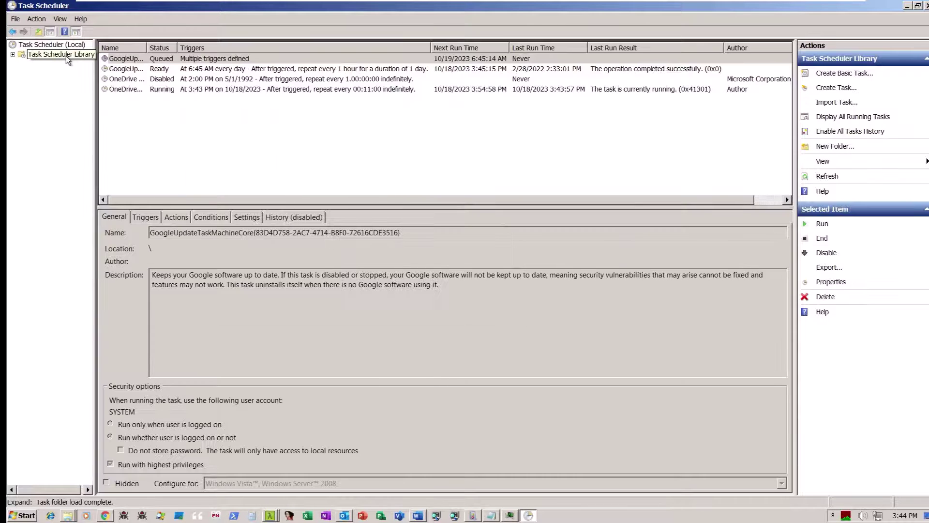
pyautogui.click(124, 89)
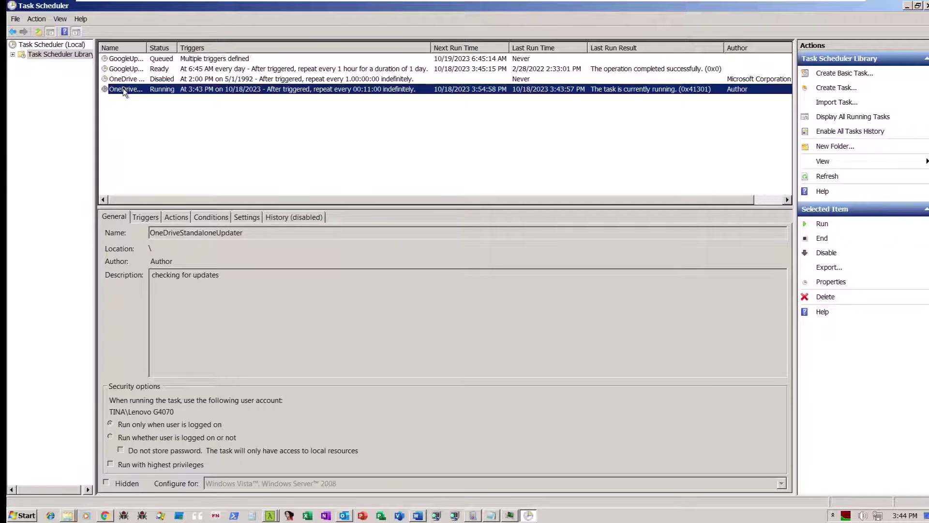
pyautogui.rightClick(123, 89)
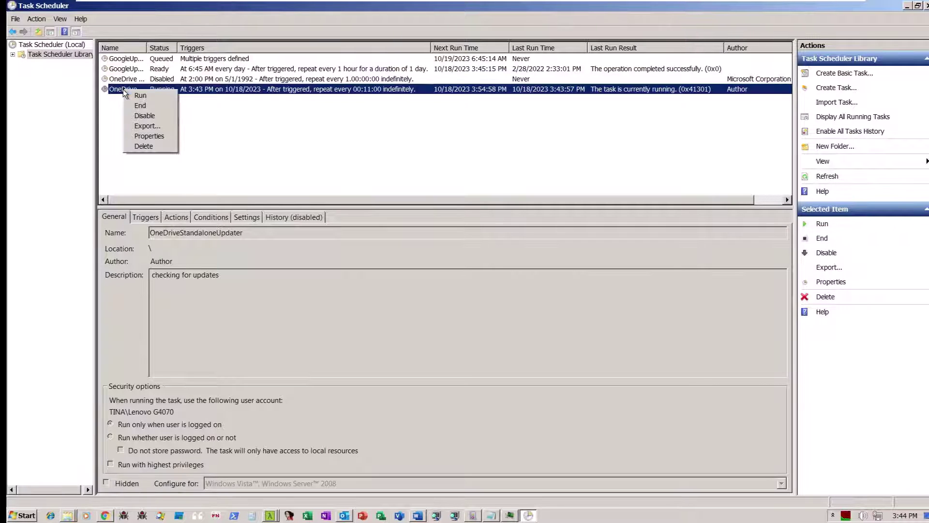
pyautogui.click(153, 136)
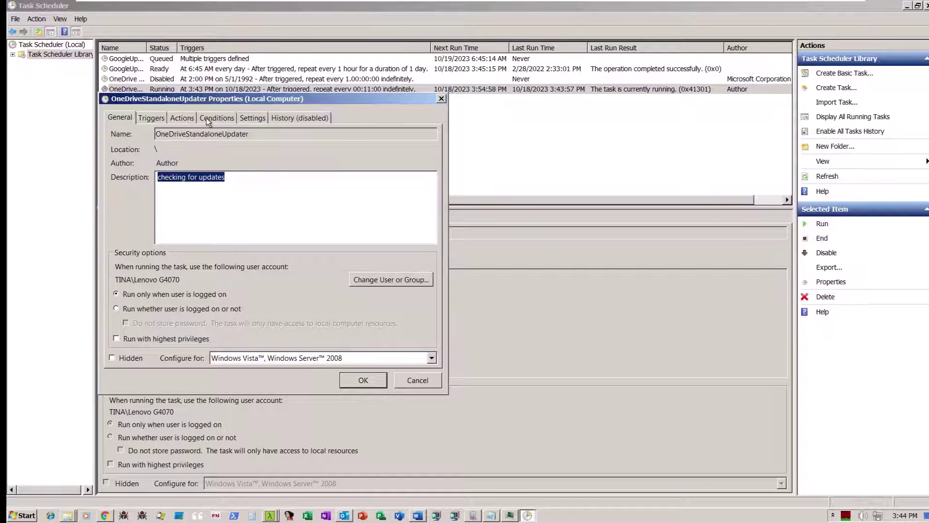
# - Check the task's action launching Menorah from ProgramData, then view its triggers
pyautogui.click(184, 119)
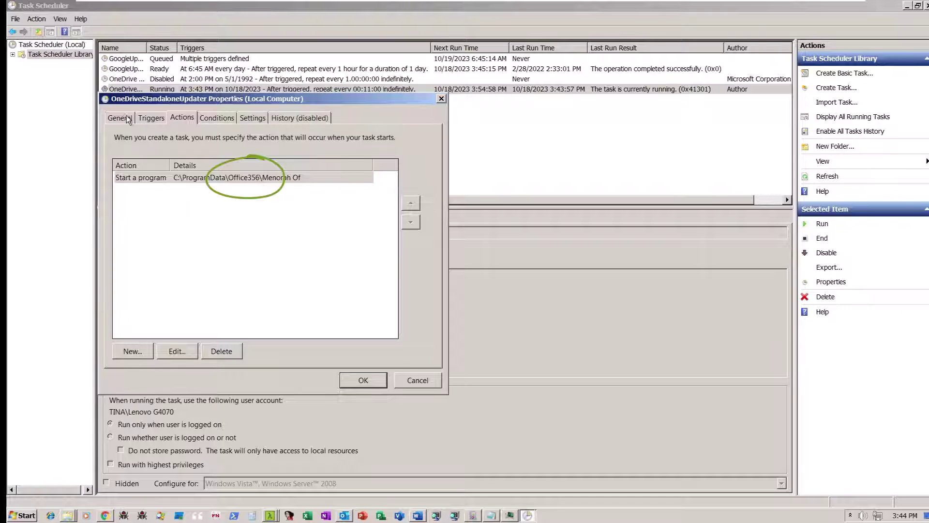
pyautogui.click(147, 118)
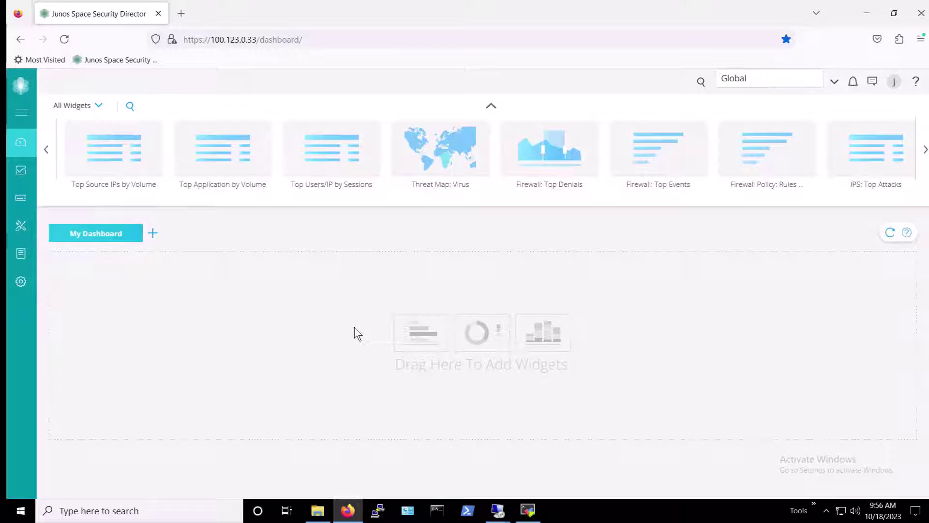
# - Go to Configure > Threat Prevention > Policies and edit the threat-prevention policy
pyautogui.click(26, 226)
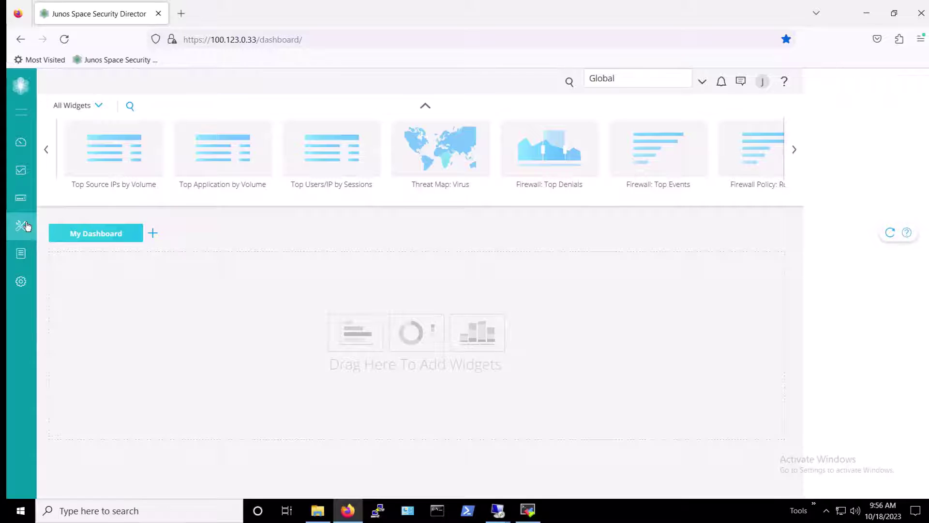
pyautogui.click(26, 226)
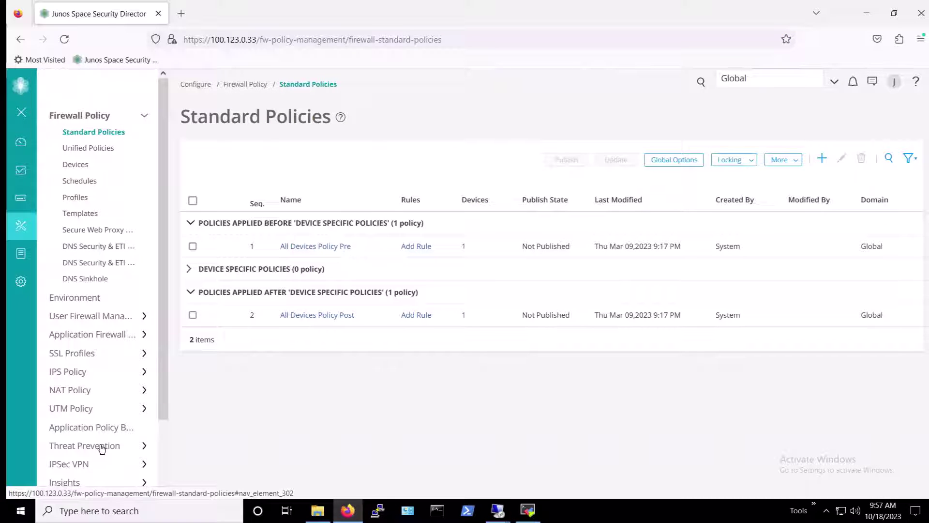
pyautogui.scroll(-1, 101, 449)
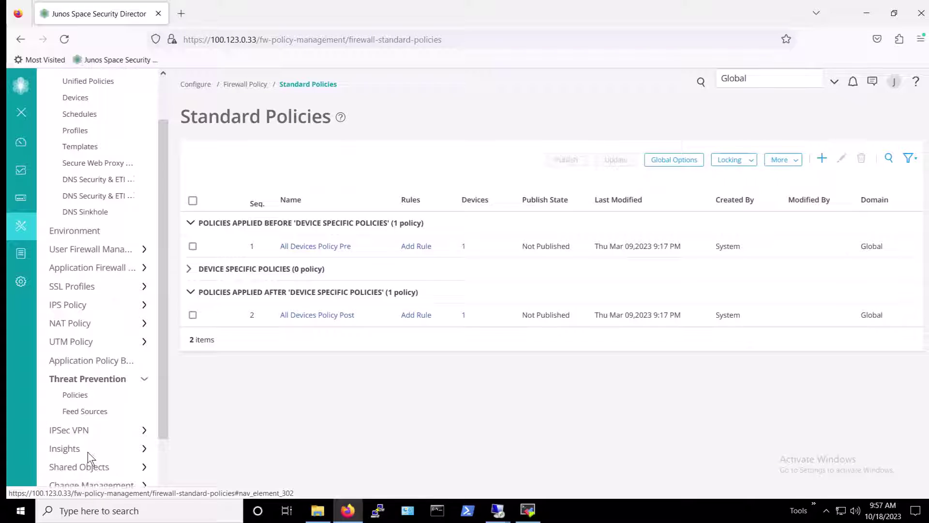
pyautogui.click(75, 395)
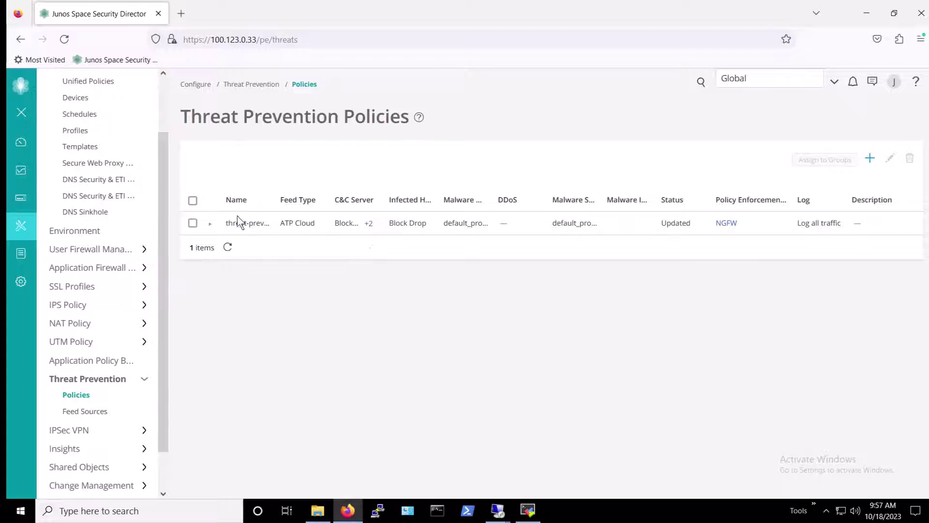
pyautogui.click(192, 201)
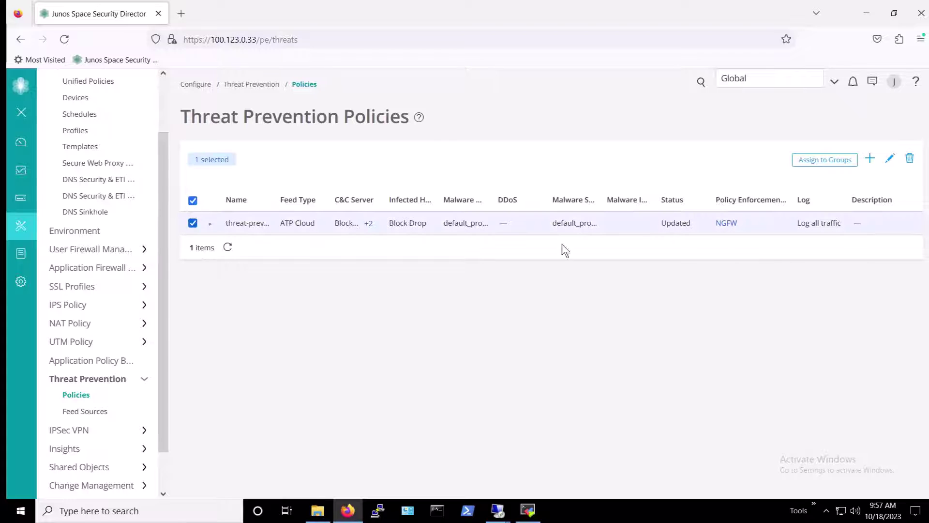
pyautogui.click(891, 160)
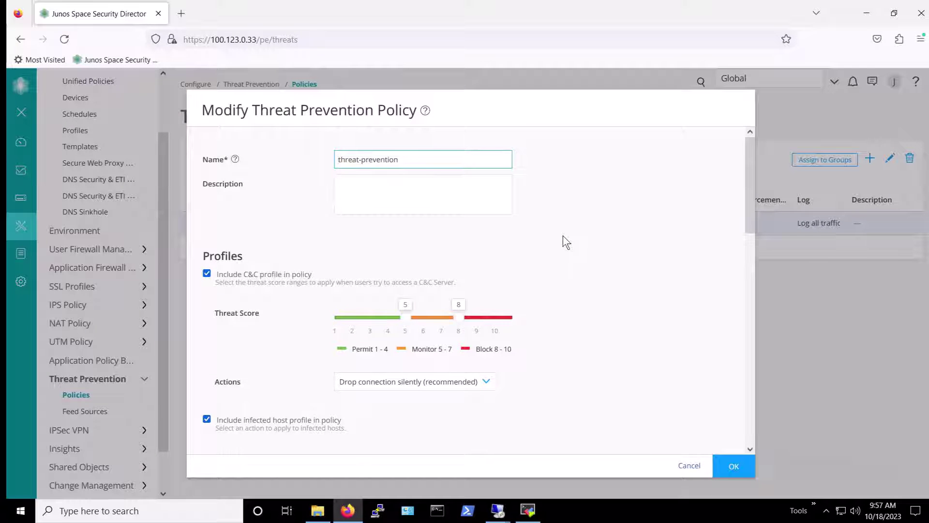
# - Scroll through the policy's C&C, infected host and malware profiles, then cancel the editor
pyautogui.scroll(-3, 563, 235)
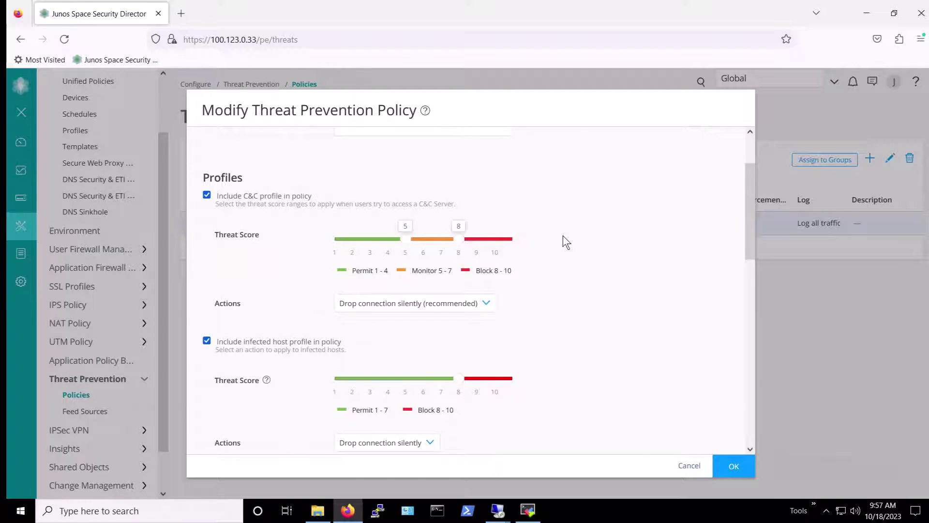
pyautogui.scroll(-6, 563, 236)
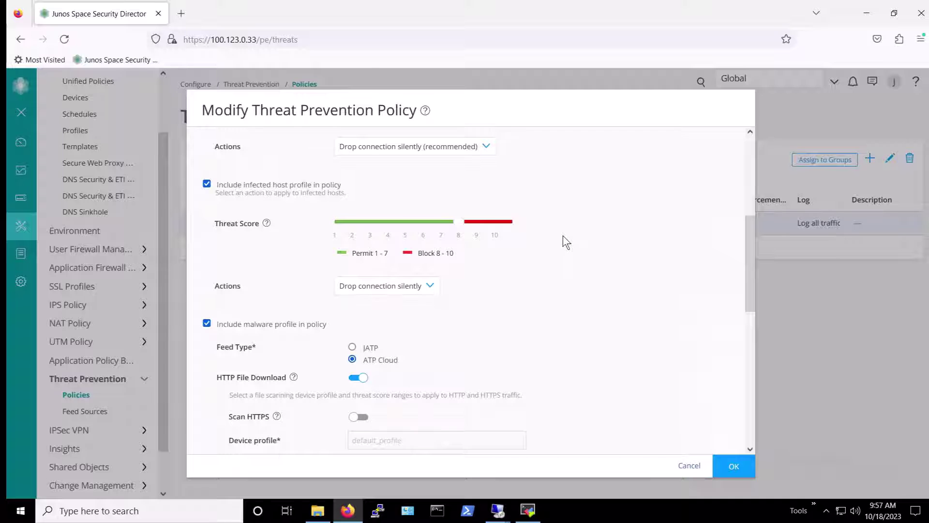
pyautogui.scroll(-6, 562, 235)
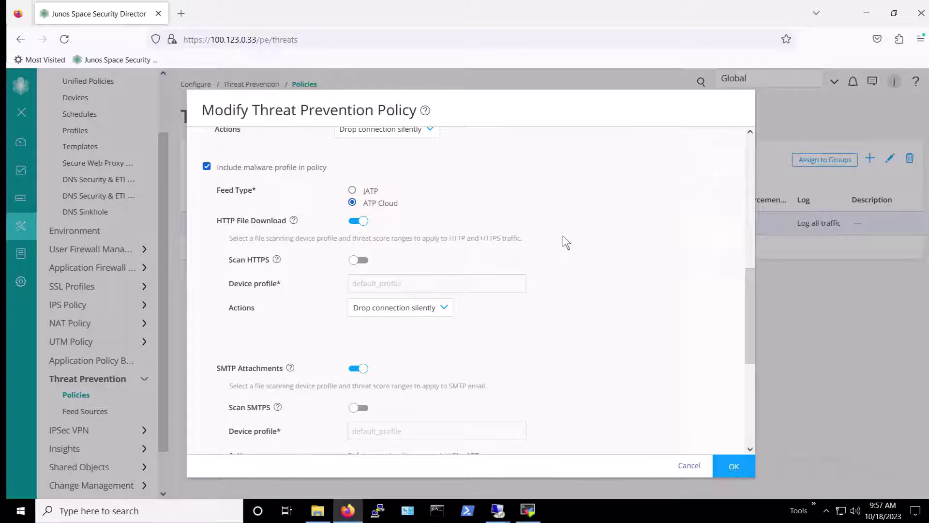
pyautogui.scroll(-5, 565, 240)
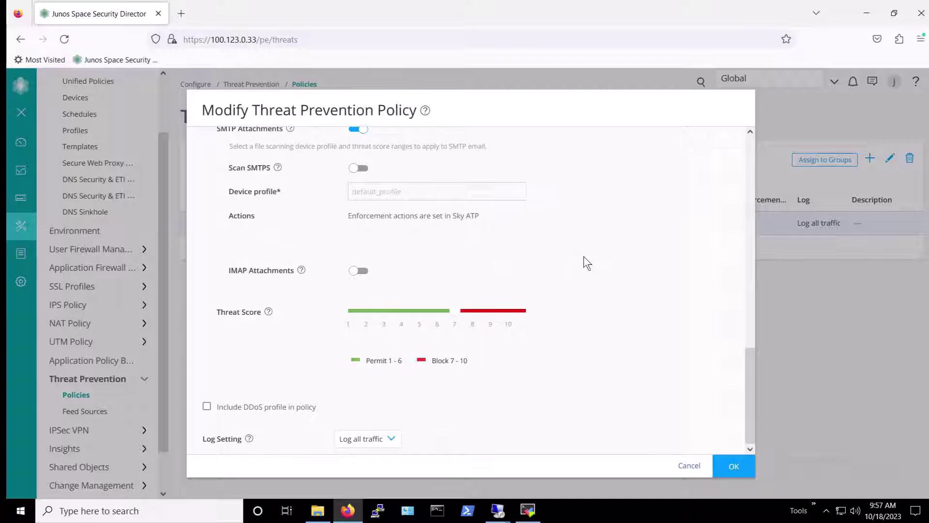
pyautogui.click(732, 466)
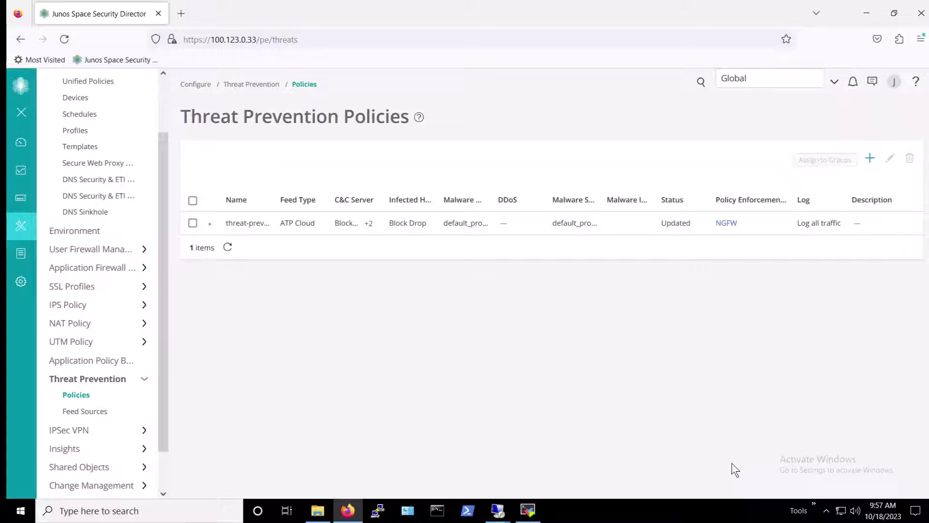
# - Search 'rdp' and start a Remote Desktop connection to win10-2.vault101.com
pyautogui.click(115, 512)
pyautogui.write('rdp')
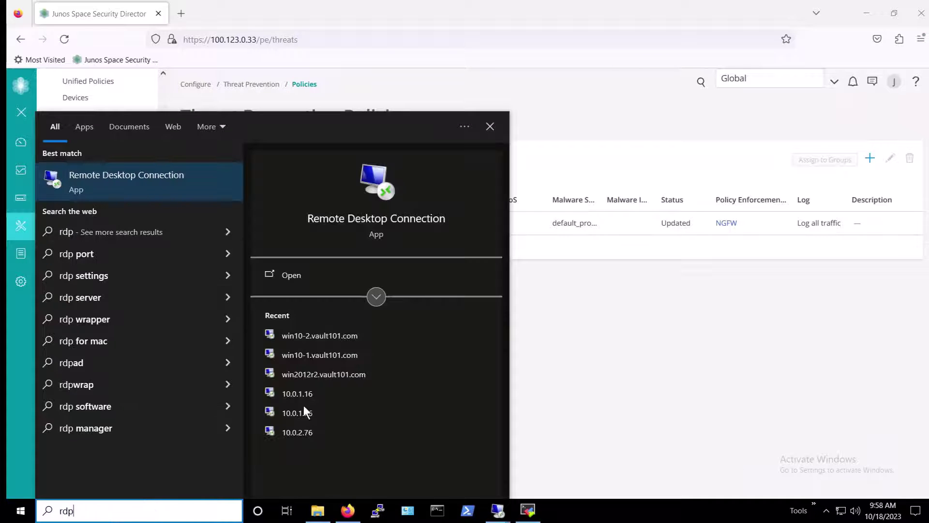
pyautogui.click(346, 335)
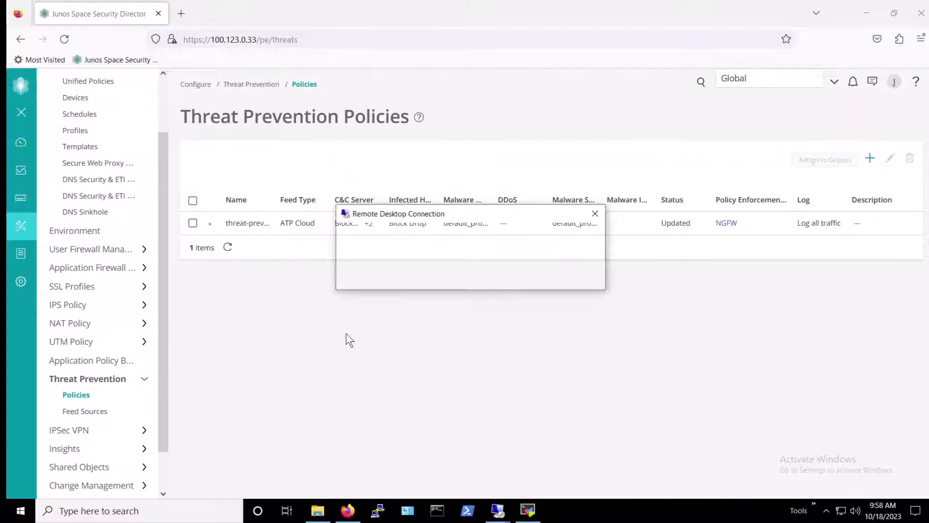
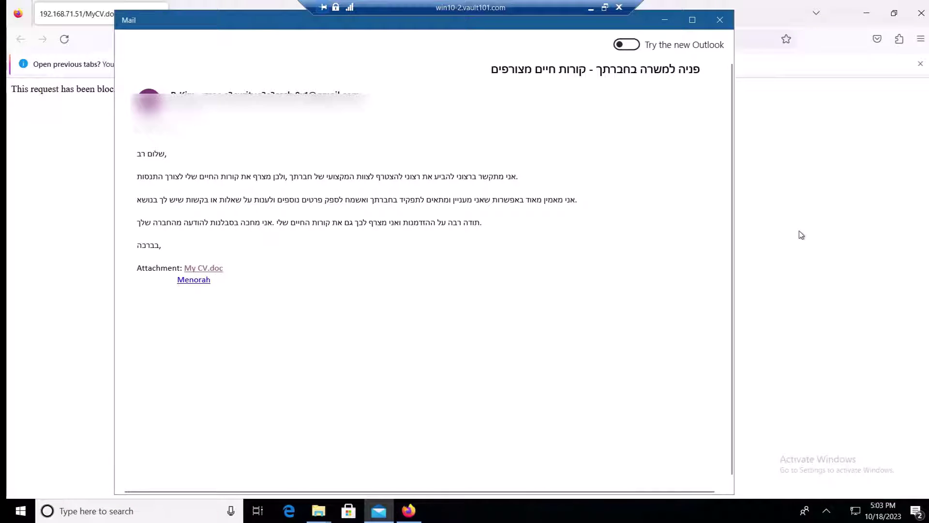
# - Switch to Firefox to view the MyCV.doc download blocked as possible malware
pyautogui.click(800, 230)
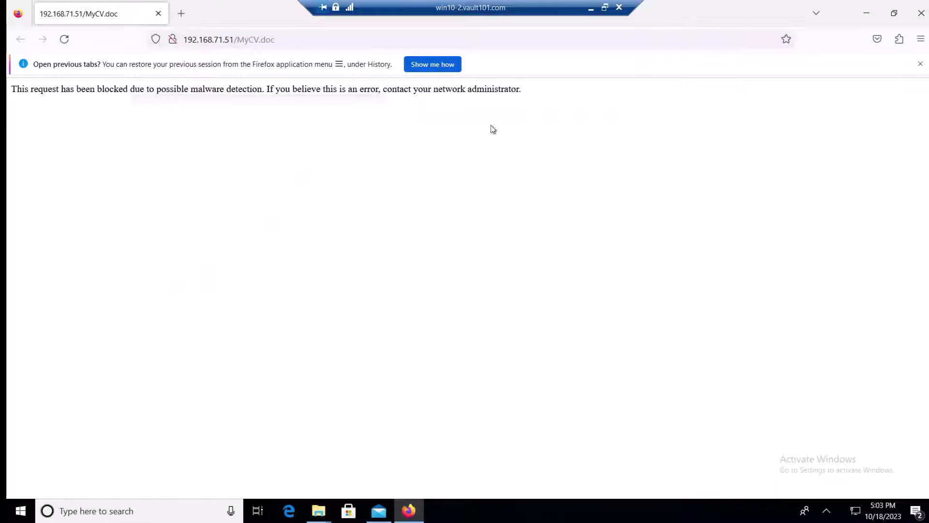
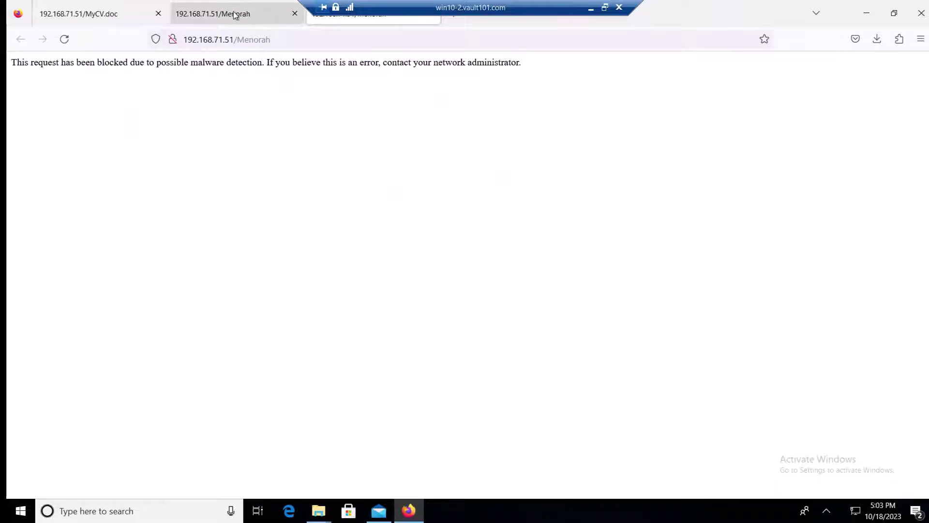
# - Show the 192.168.71.51/MyCV.doc tab with its download blocked as possible malware
pyautogui.click(92, 13)
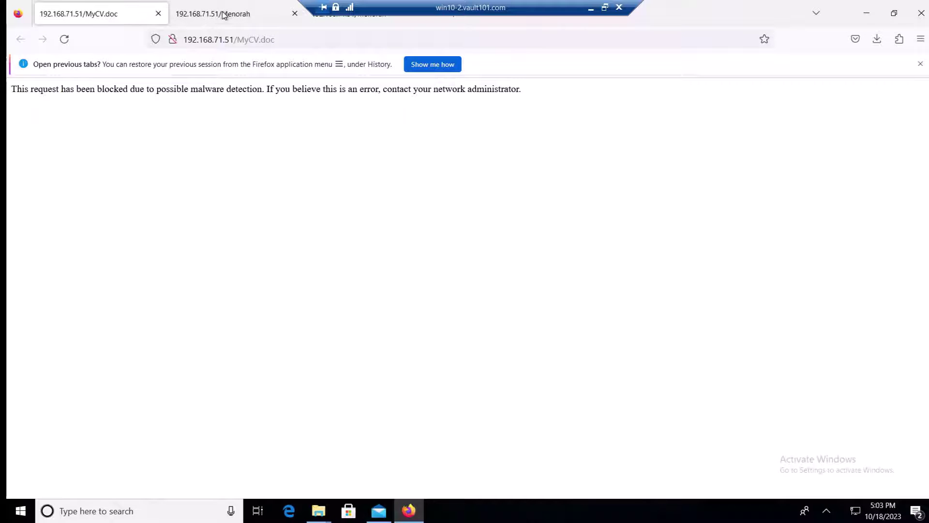
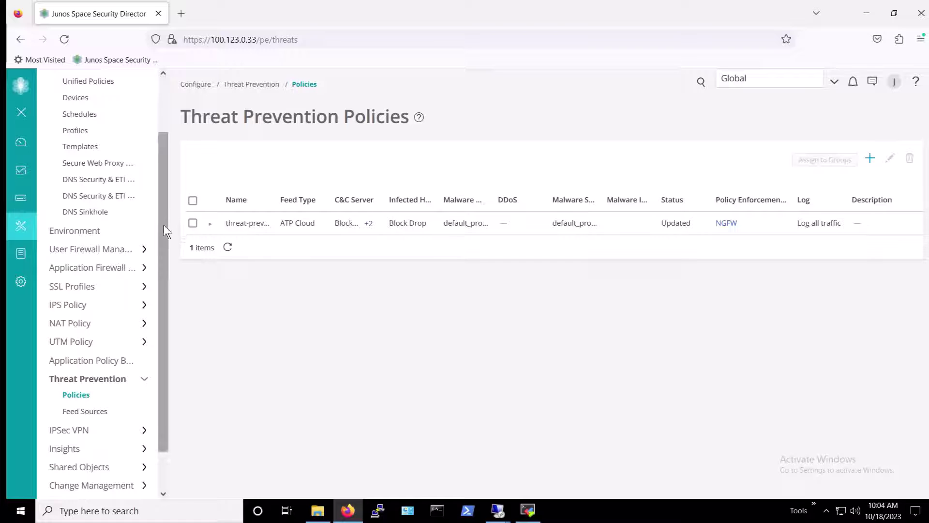
# - Open Monitor > Threat Prevention > HTTP File Download to list flagged downloads, including MyCV.doc
pyautogui.moveTo(163, 223); pyautogui.dragTo(164, 148)
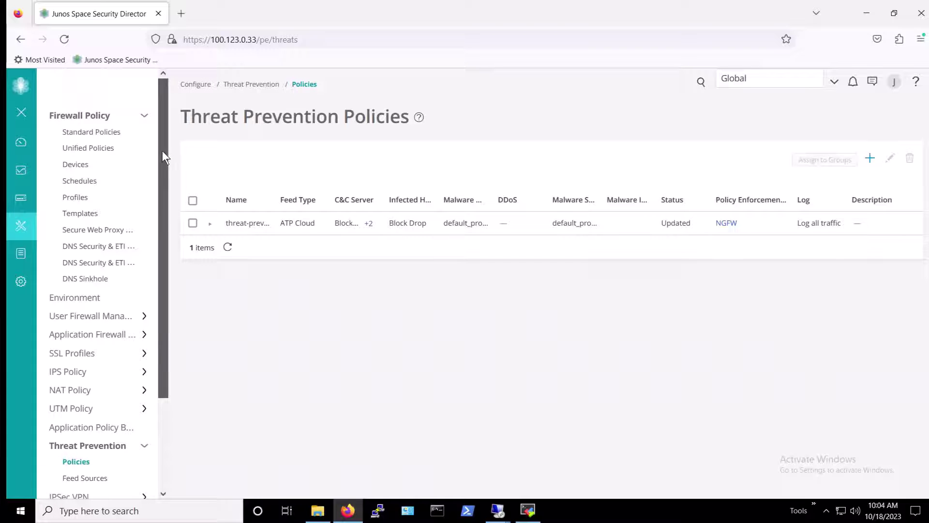
pyautogui.click(42, 172)
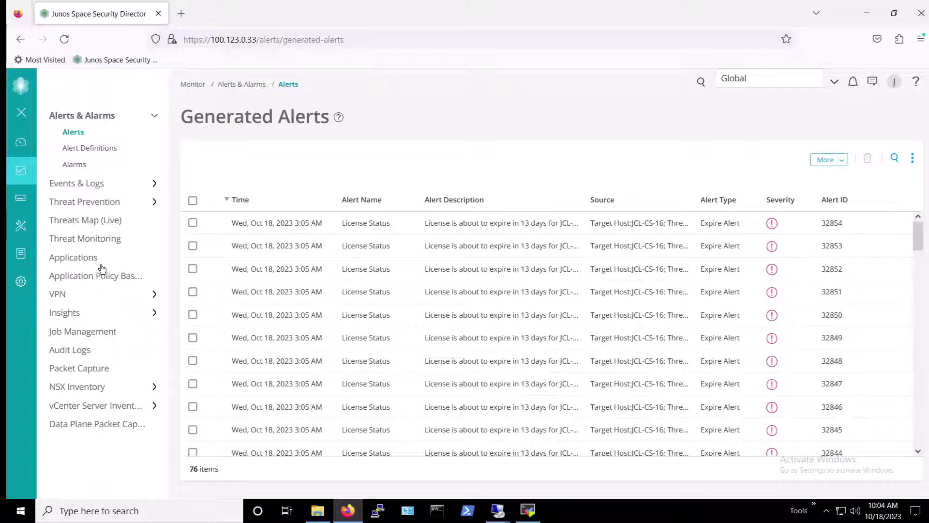
pyautogui.click(97, 202)
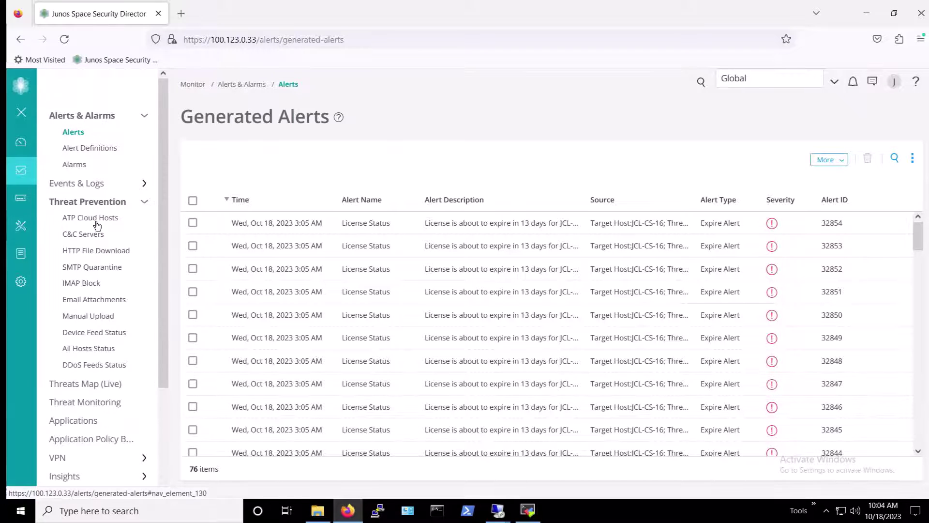
pyautogui.click(97, 251)
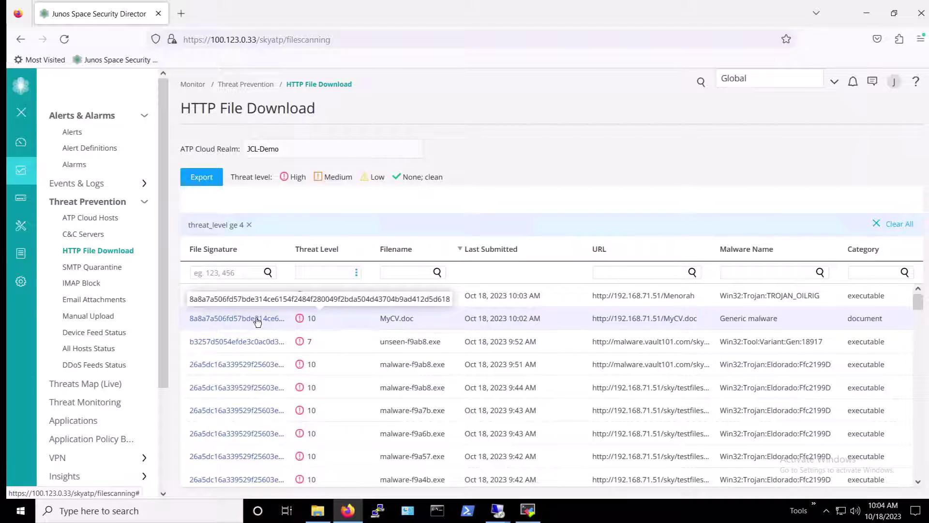
# - Open the MyCV.doc threat report and scroll through its behaviour analysis
pyautogui.click(257, 320)
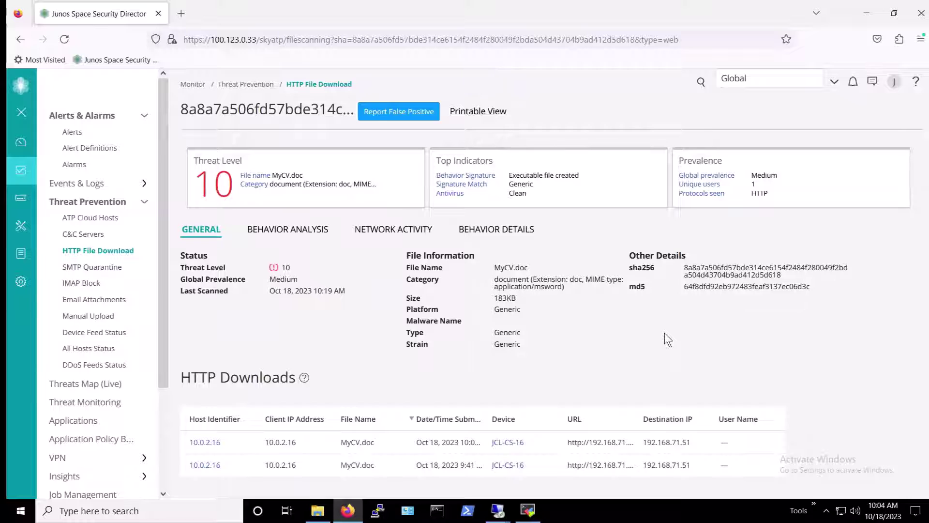
pyautogui.click(319, 231)
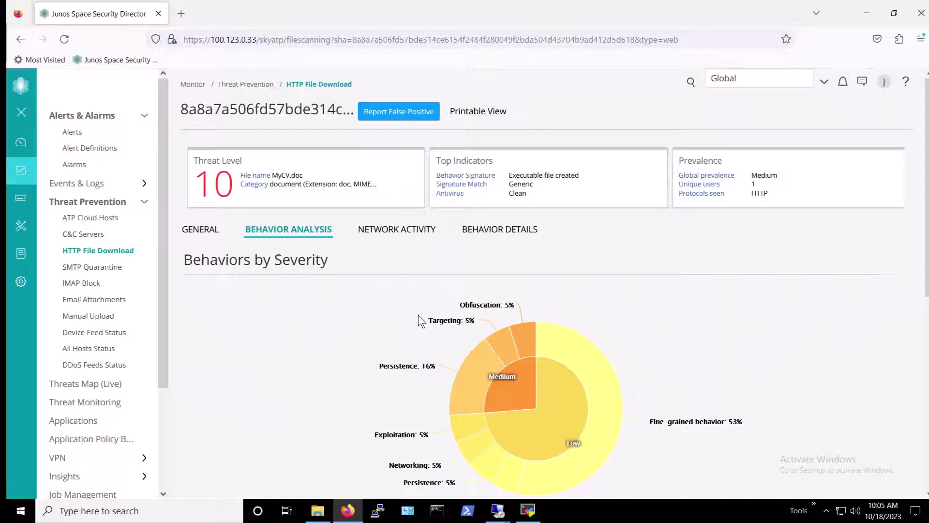
pyautogui.scroll(-3, 418, 314)
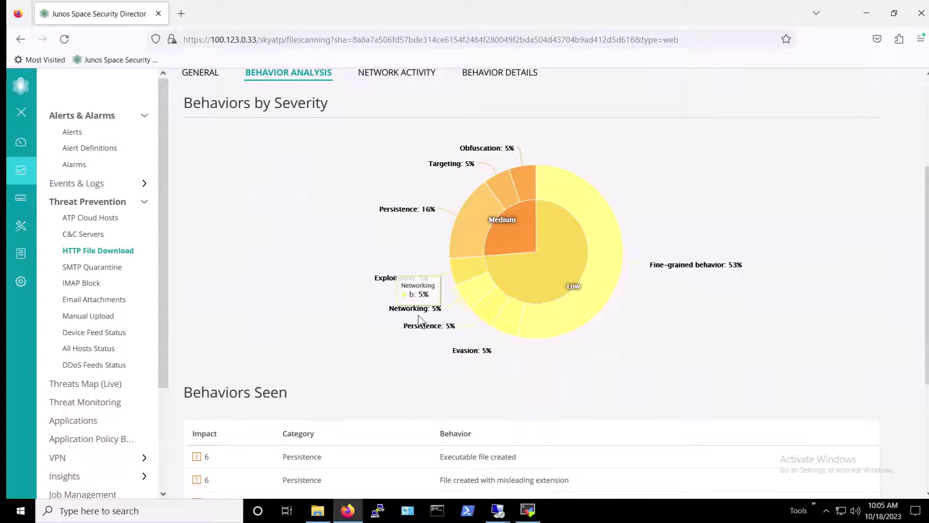
pyautogui.scroll(-3, 418, 314)
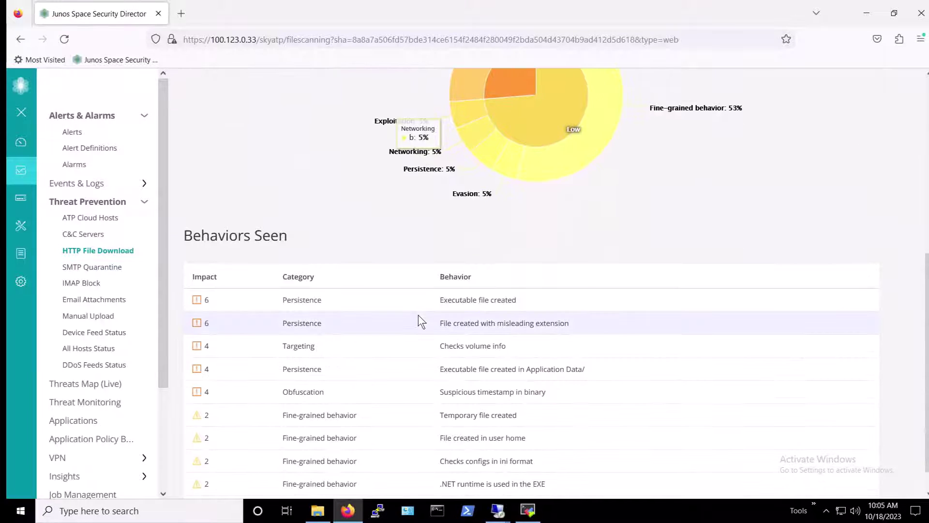
pyautogui.scroll(-1, 419, 320)
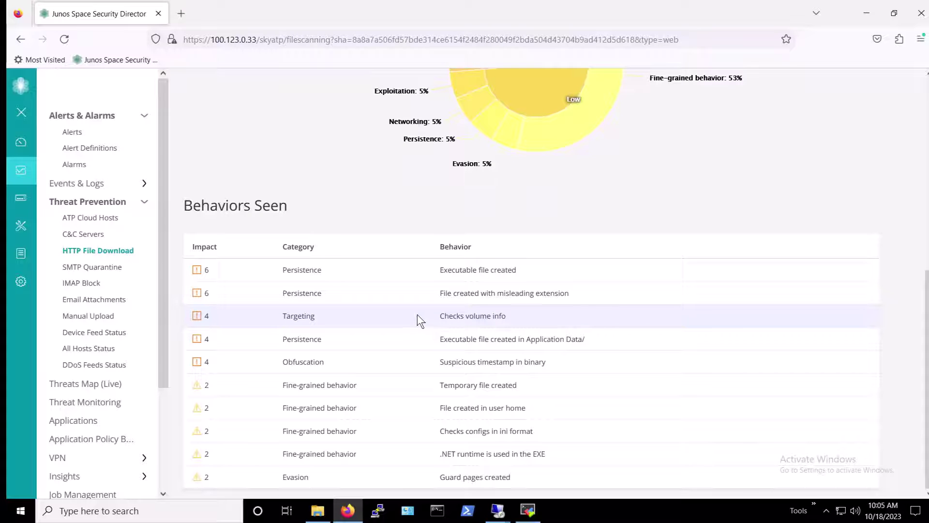
pyautogui.scroll(7, 418, 312)
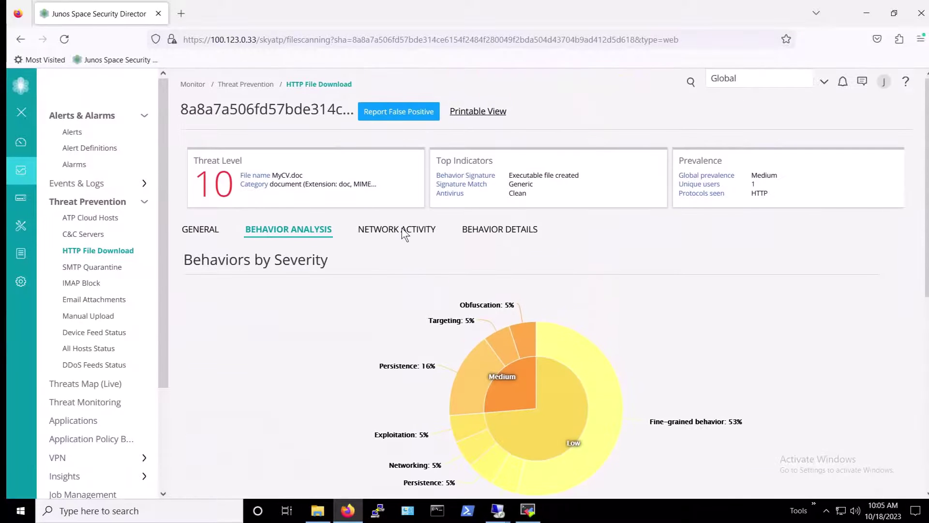
# - Check MyCV.doc's network activity and behaviour details, ending on the General summary
pyautogui.click(404, 231)
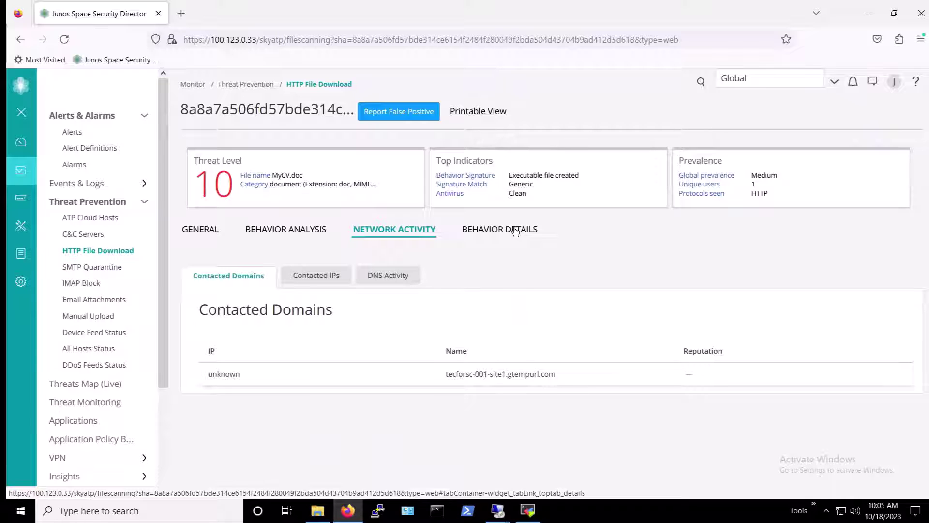
pyautogui.click(516, 232)
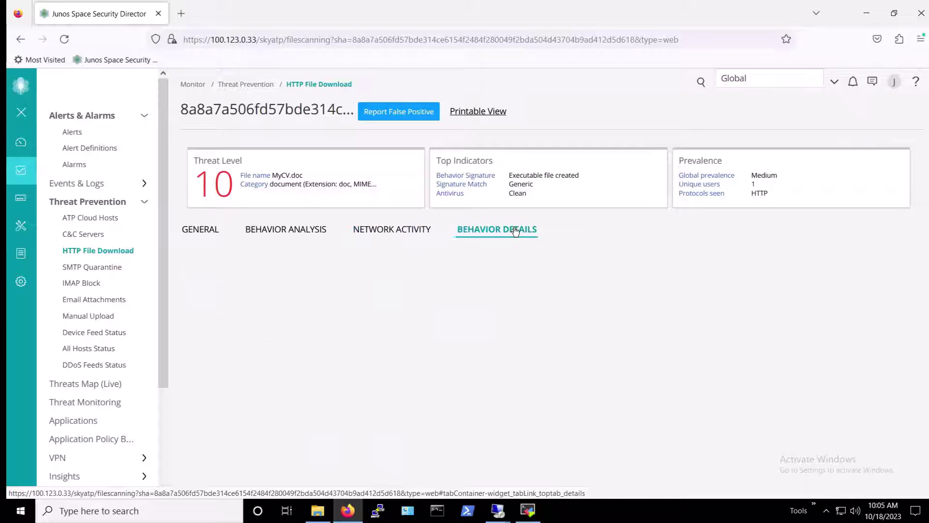
pyautogui.click(203, 234)
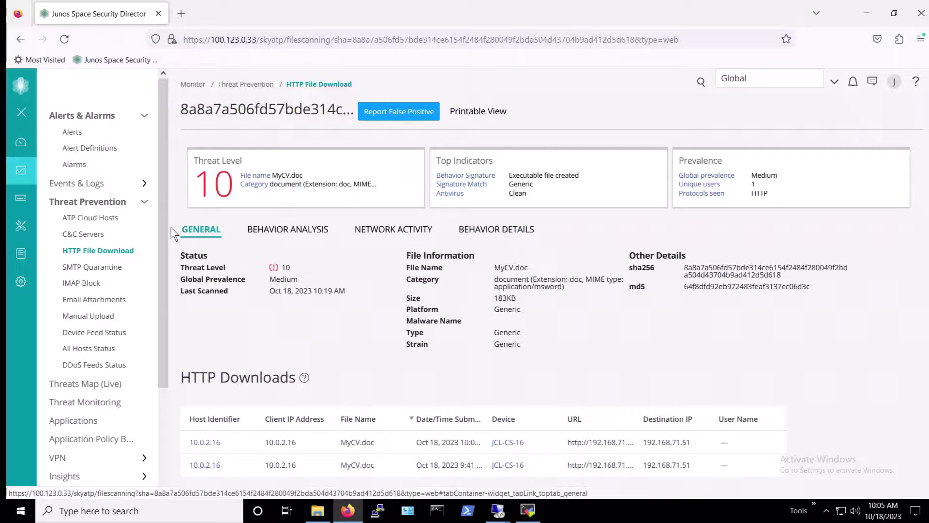
# - Open the Win32:Trojan:TROJAN_OILRIG executable's threat report and scroll through its behaviour analysis
pyautogui.click(112, 251)
pyautogui.click(245, 297)
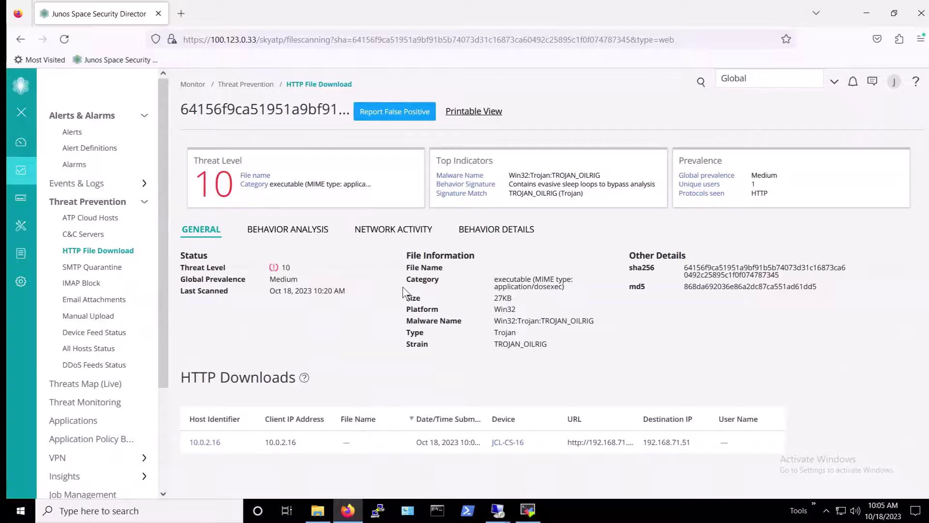
pyautogui.click(298, 231)
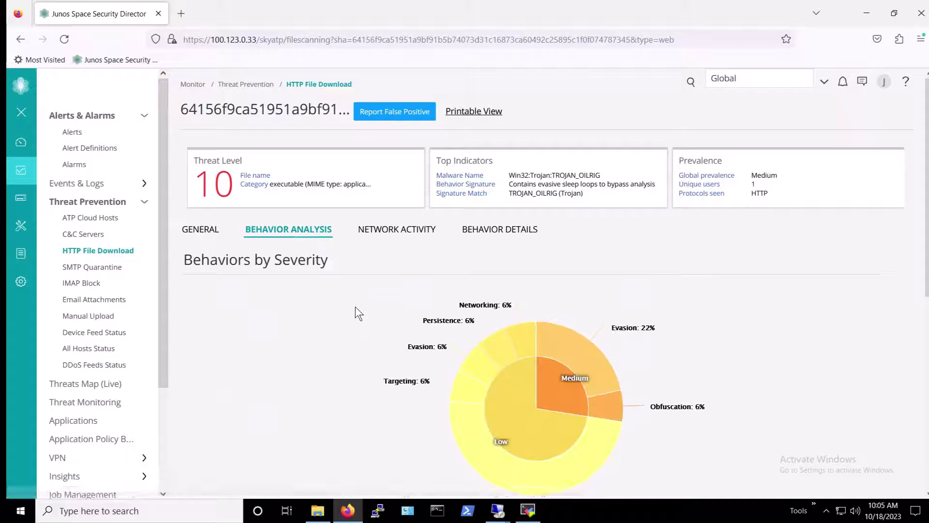
pyautogui.scroll(-5, 355, 307)
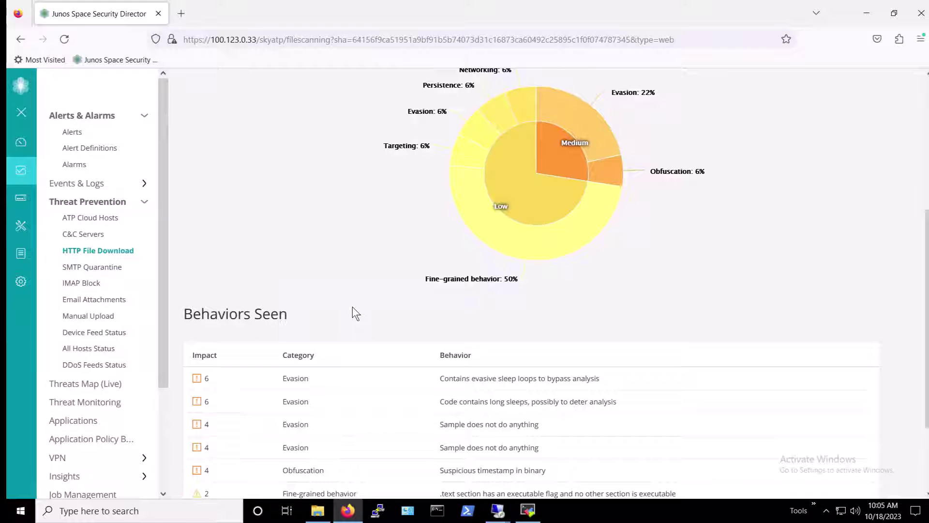
pyautogui.scroll(-2, 352, 308)
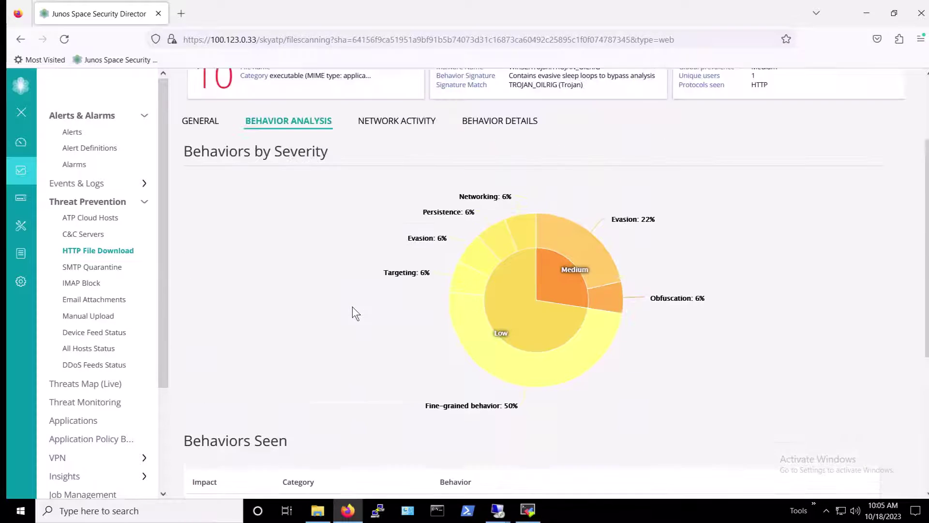
pyautogui.scroll(3, 353, 307)
# - Check the trojan's network activity and behaviour details, then return to the HTTP File Download list
pyautogui.click(398, 233)
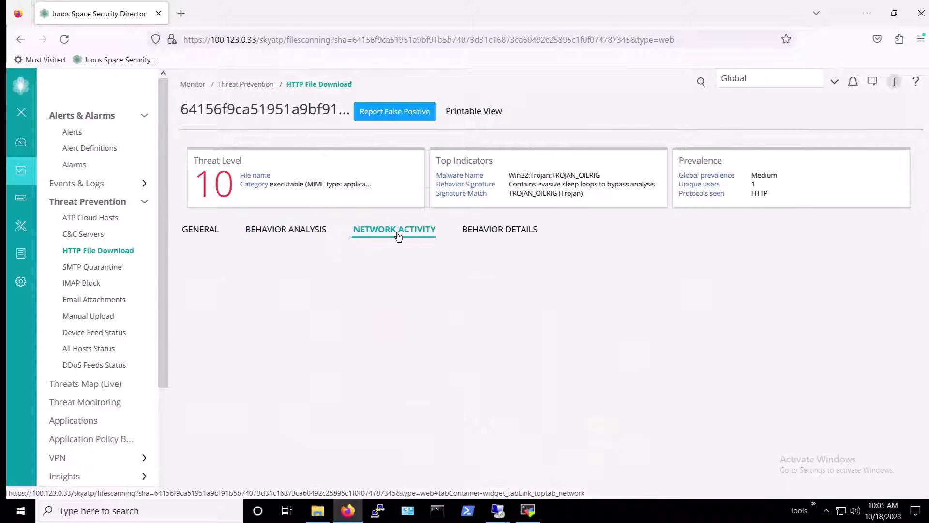
pyautogui.click(487, 233)
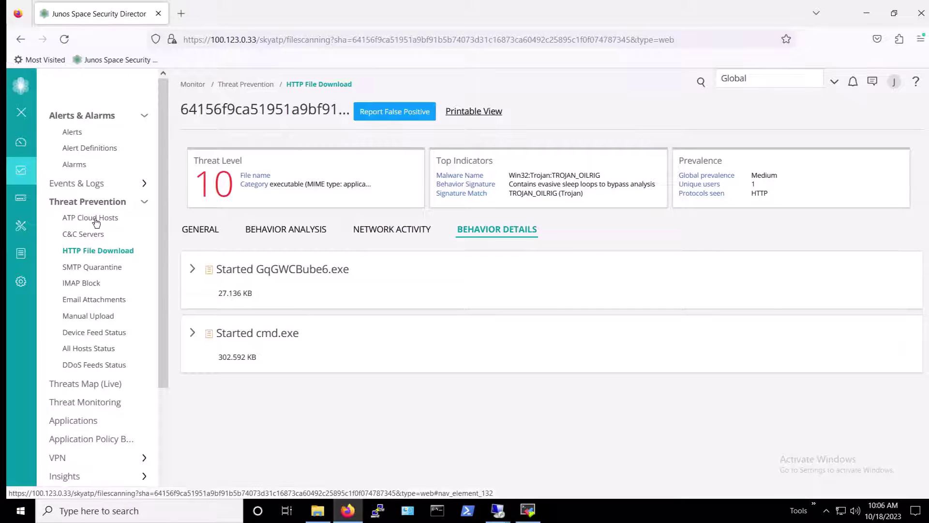
pyautogui.click(84, 251)
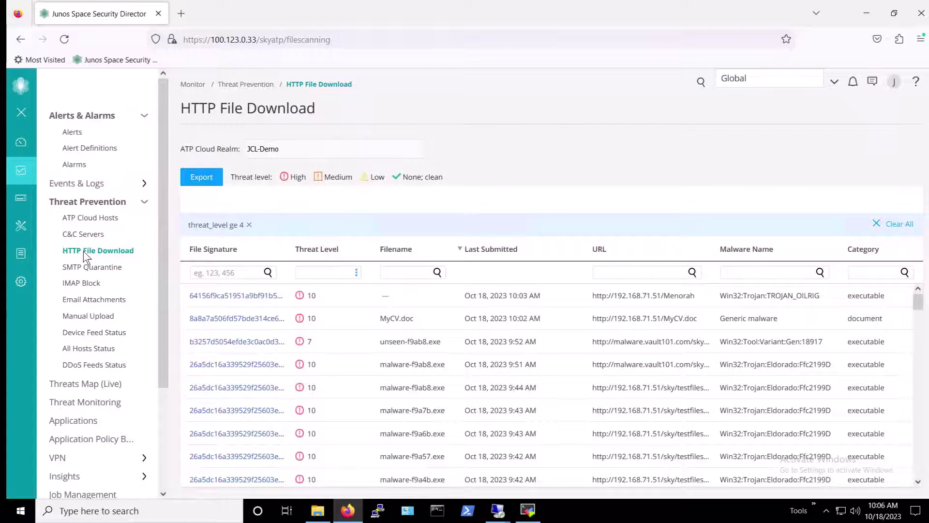
# - Show ATP Cloud Hosts, where 10.0.2.16 is at threat level 9, included and open
pyautogui.click(105, 219)
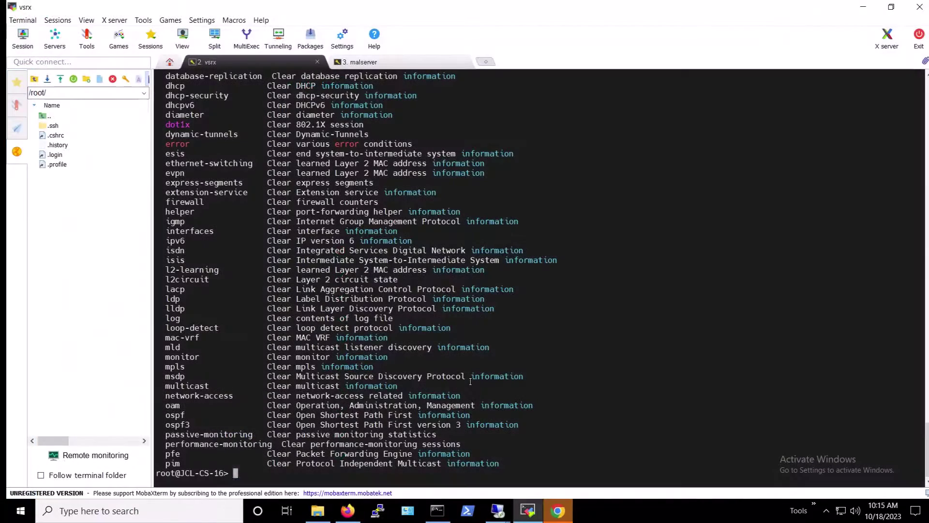
# - Run 'show security dynamic-address category-name Infected-Hosts' on the vSRX, listing six IPs including 10.0.2.16
pyautogui.write('show ')
pyautogui.write('in')
pyautogui.press('BackSpace')
pyautogui.press('BackSpace')
pyautogui.write('sec')
pyautogui.press('Tab')
pyautogui.write('dynamic-')
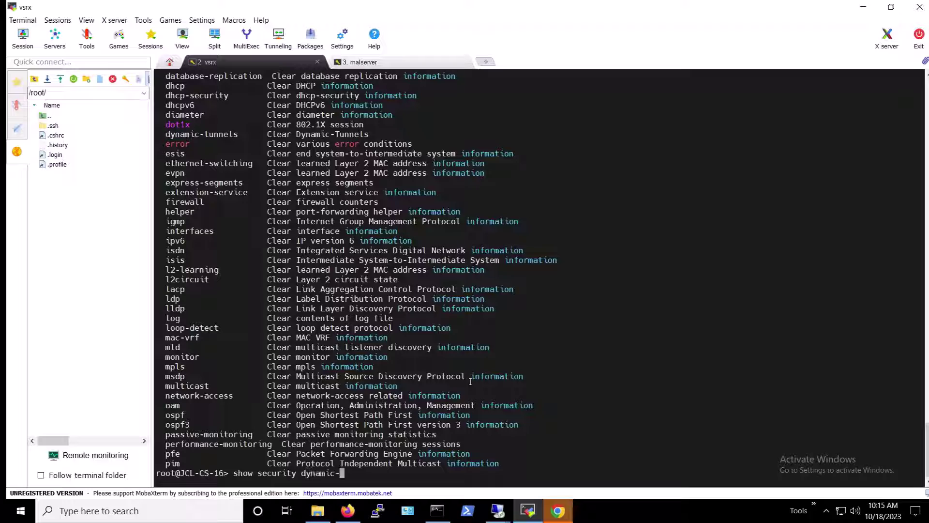
pyautogui.write('ad')
pyautogui.press('Tab')
pyautogui.write('ca')
pyautogui.press('Tab')
pyautogui.write('I')
pyautogui.press('Tab')
pyautogui.press('Return')
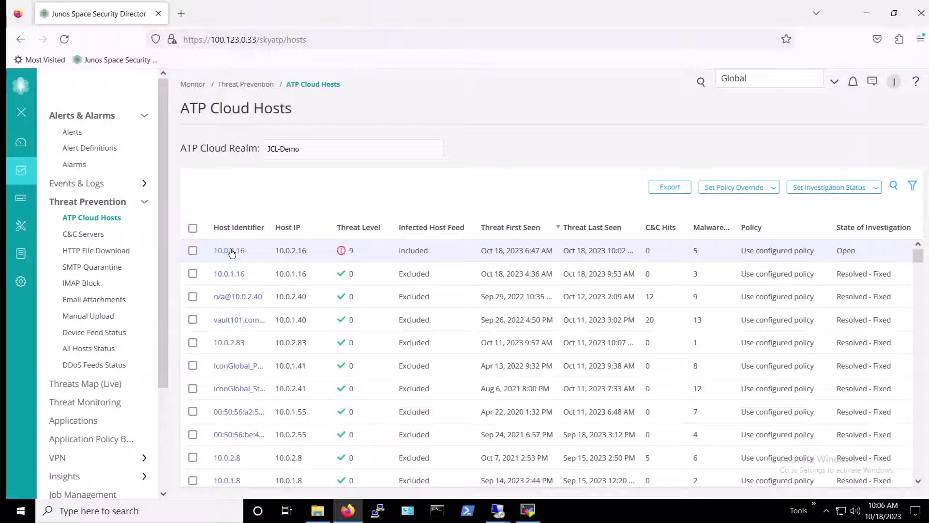
# - Open host 10.0.2.16's detail page and scroll through its current and past threats
pyautogui.click(231, 250)
pyautogui.scroll(-6, 707, 304)
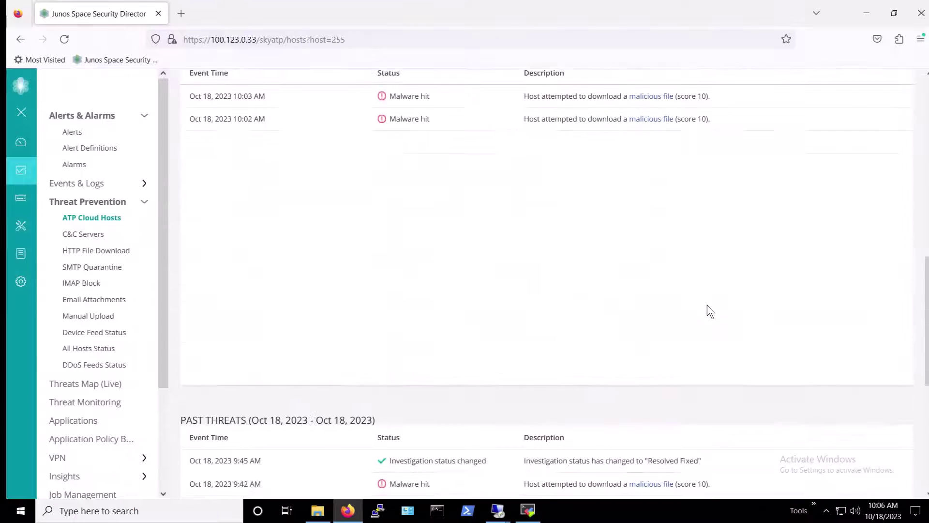
pyautogui.scroll(-5, 707, 305)
pyautogui.scroll(3, 706, 304)
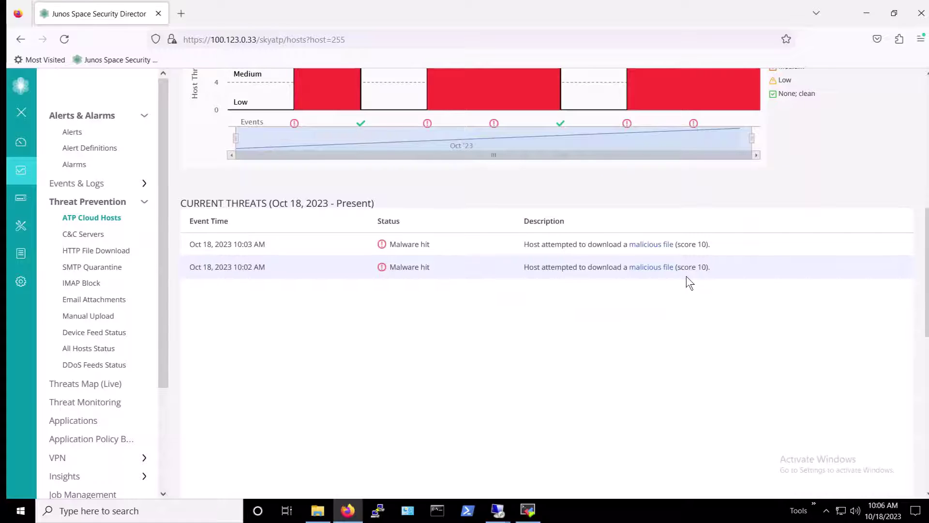
pyautogui.scroll(5, 686, 277)
pyautogui.scroll(3, 686, 277)
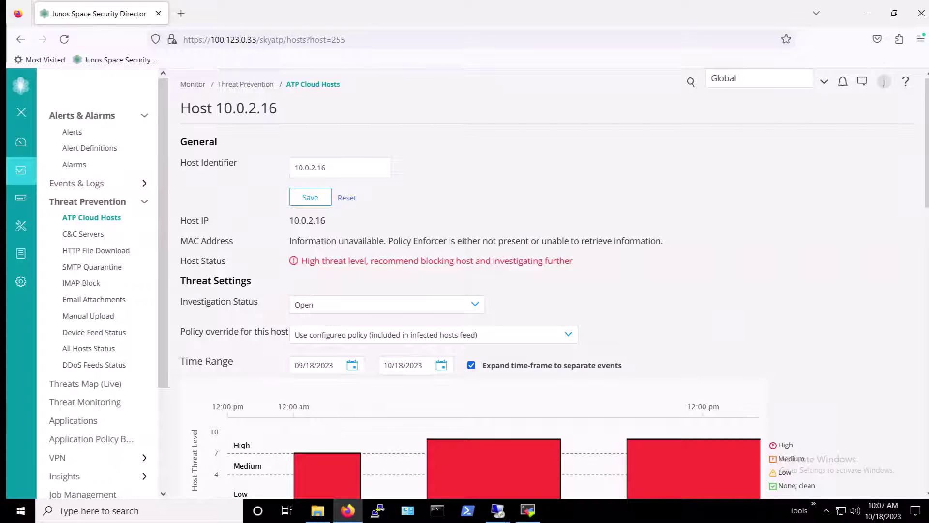
# - Launch Command Prompt from the Windows search
pyautogui.click(129, 512)
pyautogui.click(123, 278)
pyautogui.click(344, 212)
# - Ping 10.0.2.16 from Command Prompt; every request times out with 100% loss
pyautogui.press('Escape')
pyautogui.write('ping 10.')
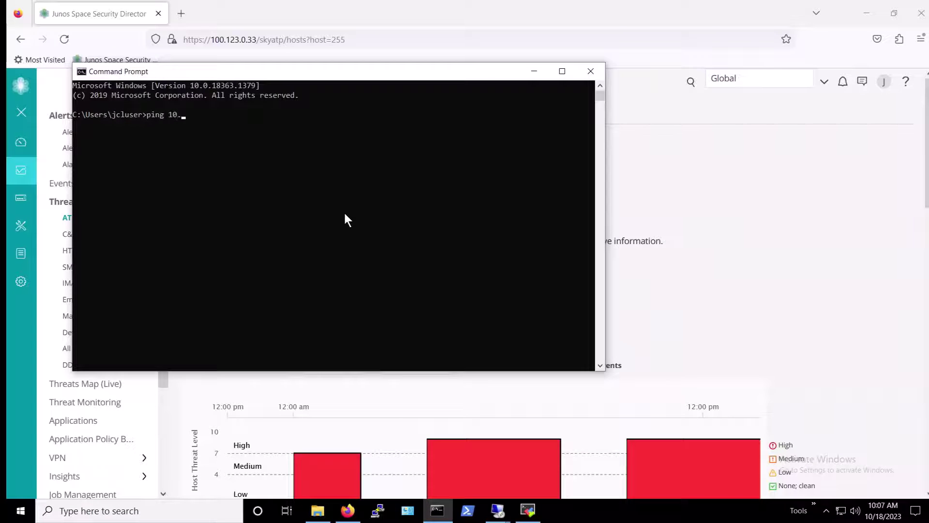
pyautogui.write('0')
pyautogui.write('.')
pyautogui.write('2.16')
pyautogui.press('Return')
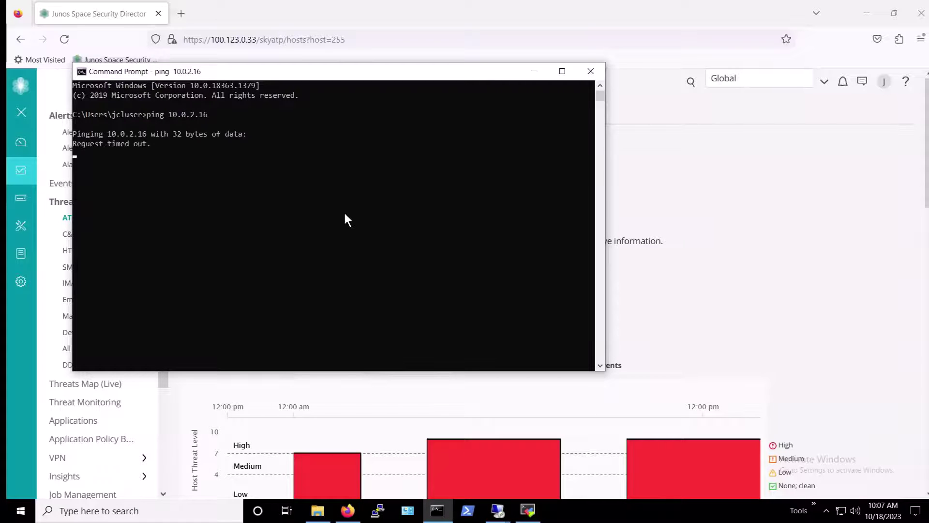
# - Attempt a Remote Desktop connection to win10-2.vault101.com and dismiss the connection error
pyautogui.click(197, 519)
pyautogui.write('rdp')
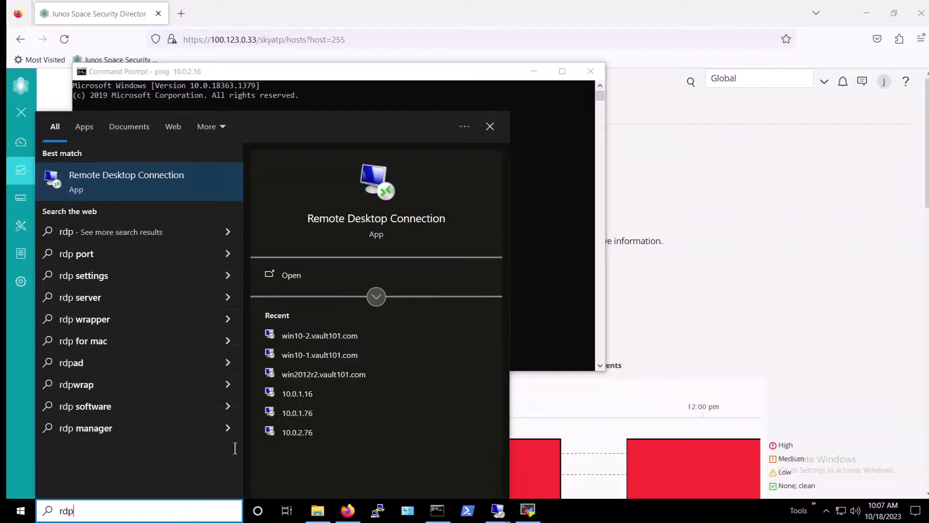
pyautogui.click(355, 336)
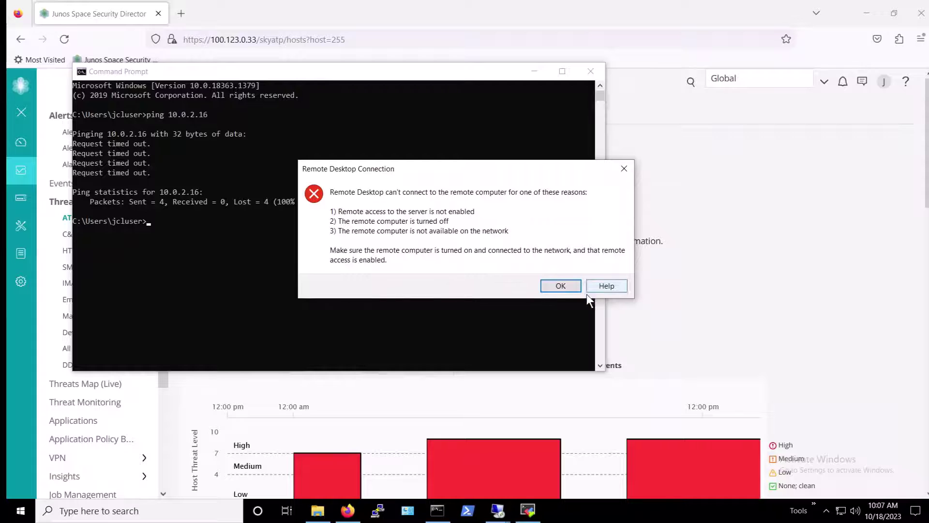
pyautogui.click(562, 286)
pyautogui.click(505, 277)
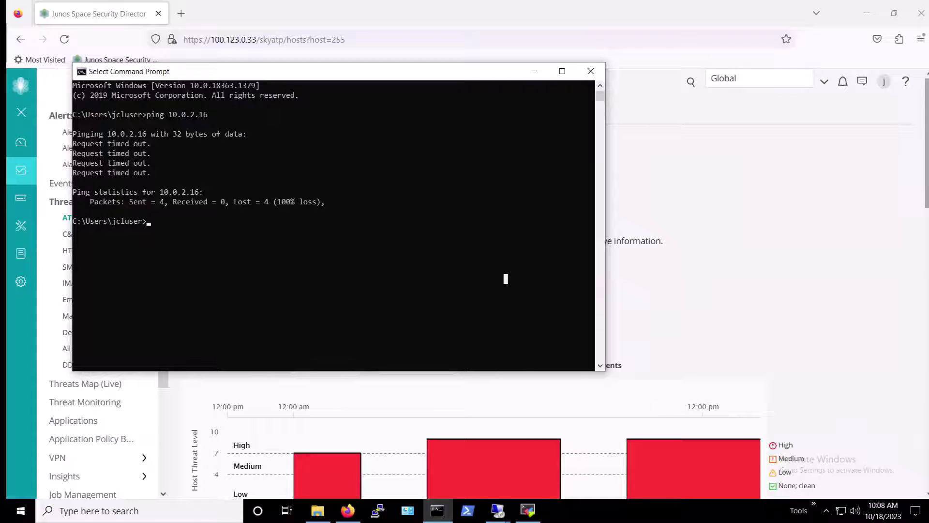
# - Set host 10.0.2.16's investigation status to Resolved - Fixed and verify it on the host page
pyautogui.hotkey('alt', 'Tab')
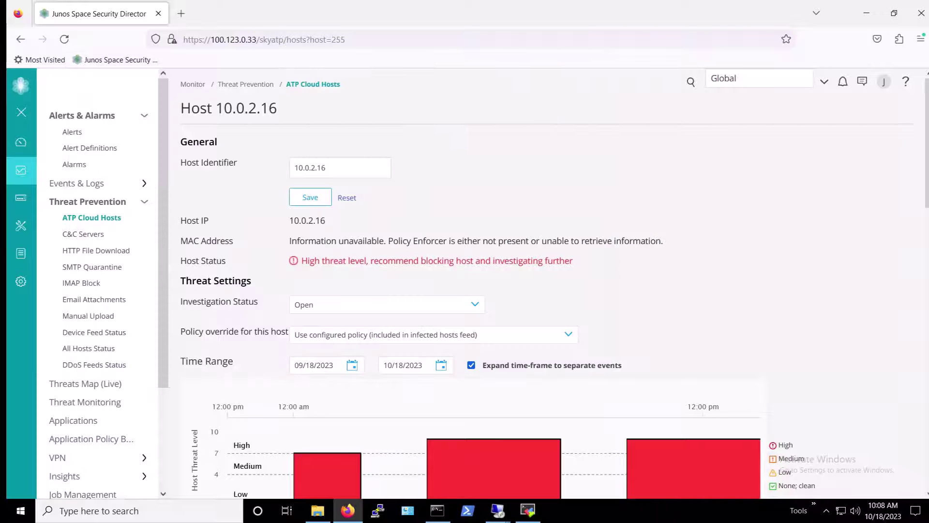
pyautogui.click(110, 220)
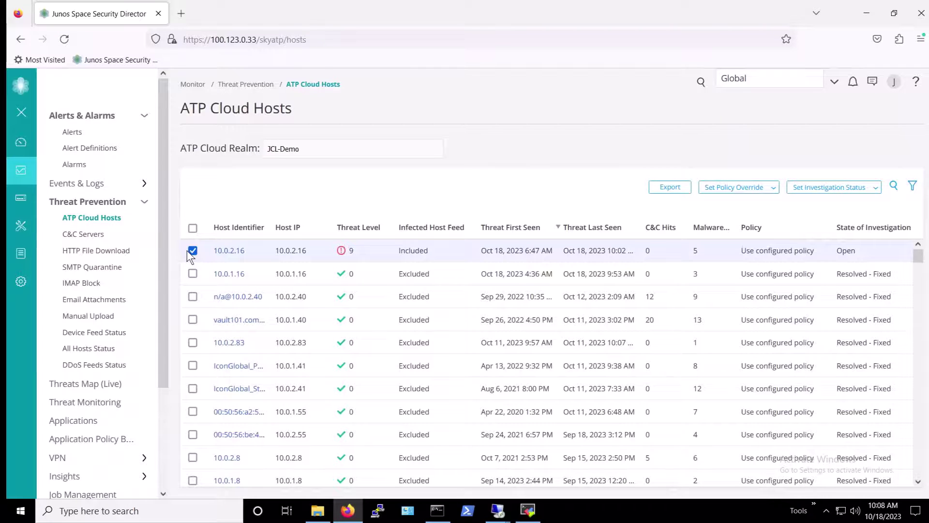
pyautogui.click(872, 190)
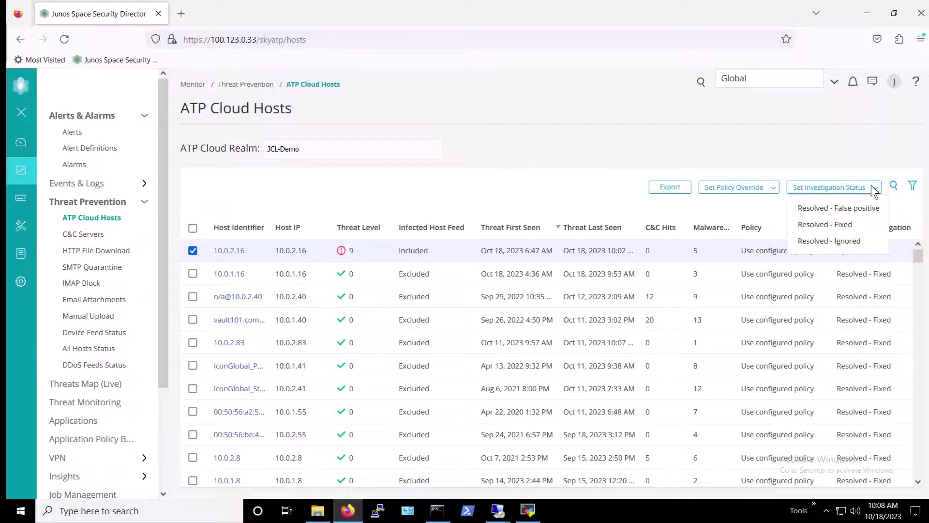
pyautogui.click(852, 228)
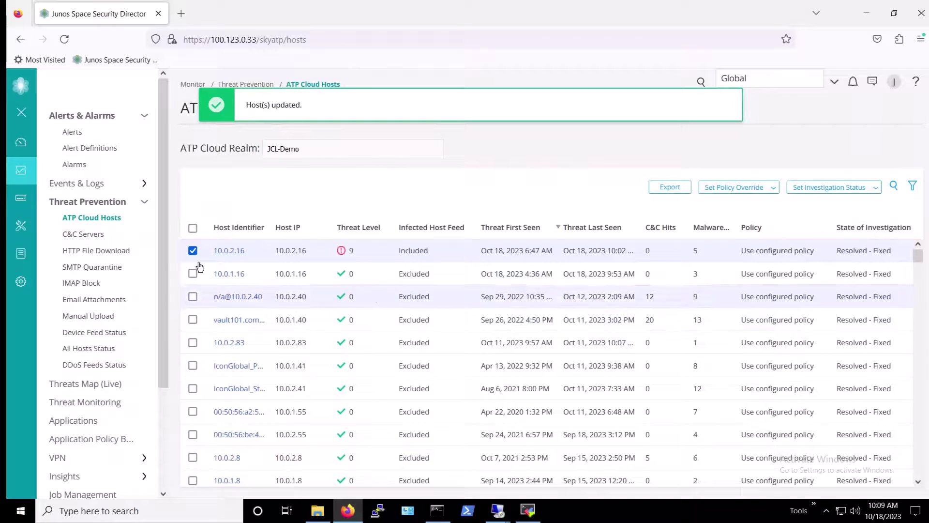
pyautogui.click(227, 252)
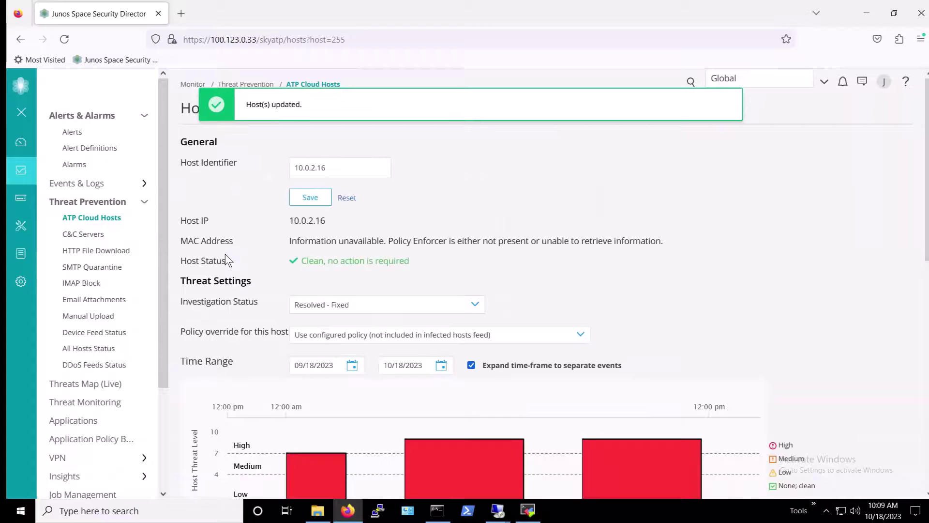
pyautogui.click(103, 219)
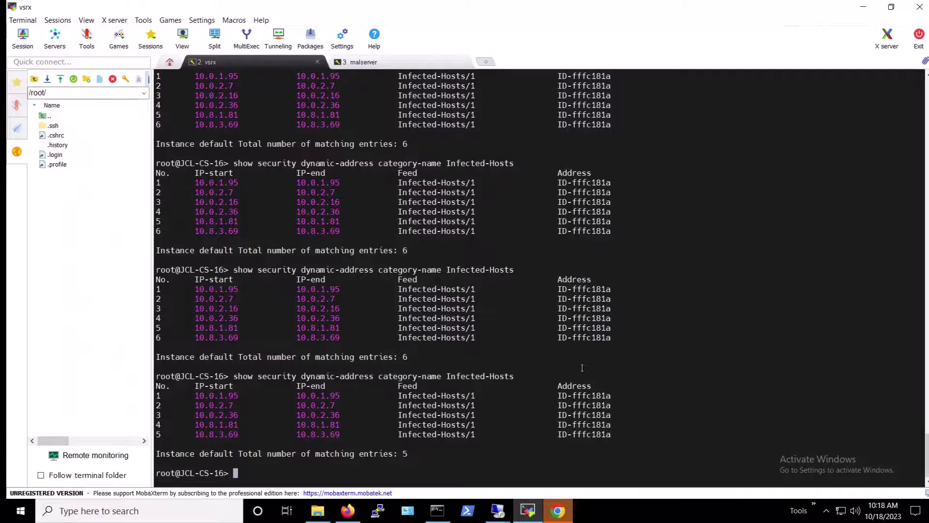
# - Rerun the Infected-Hosts dynamic-address query, now showing five entries without 10.0.2.16
pyautogui.press('Up')
pyautogui.press('Return')
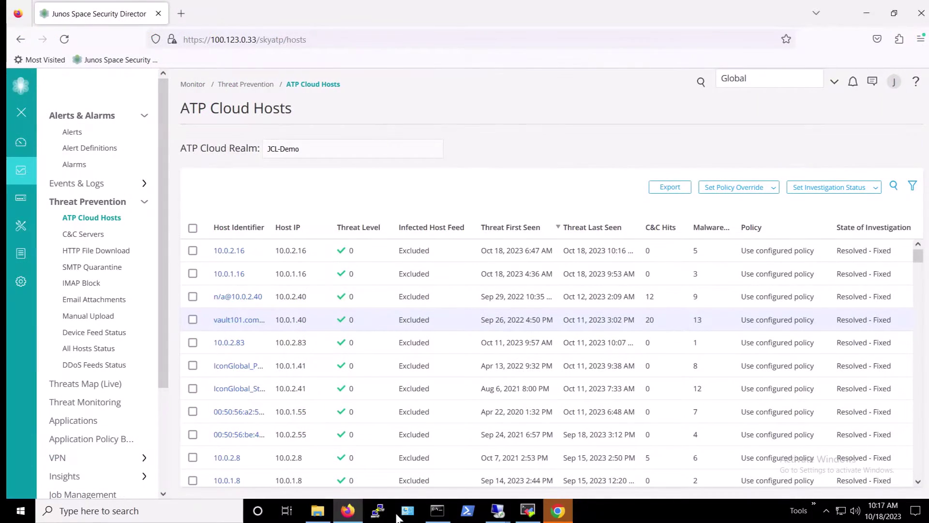
# - Ping 10.0.2.16 again, now getting 4 replies with 0% loss
pyautogui.click(437, 512)
pyautogui.click(327, 289)
pyautogui.write('ping 10.0.')
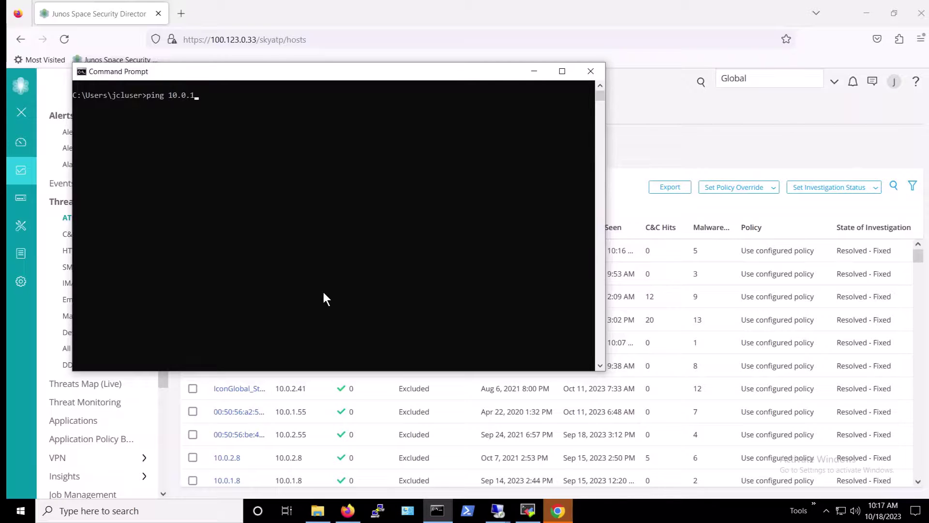
pyautogui.write('2.16')
pyautogui.press('Return')
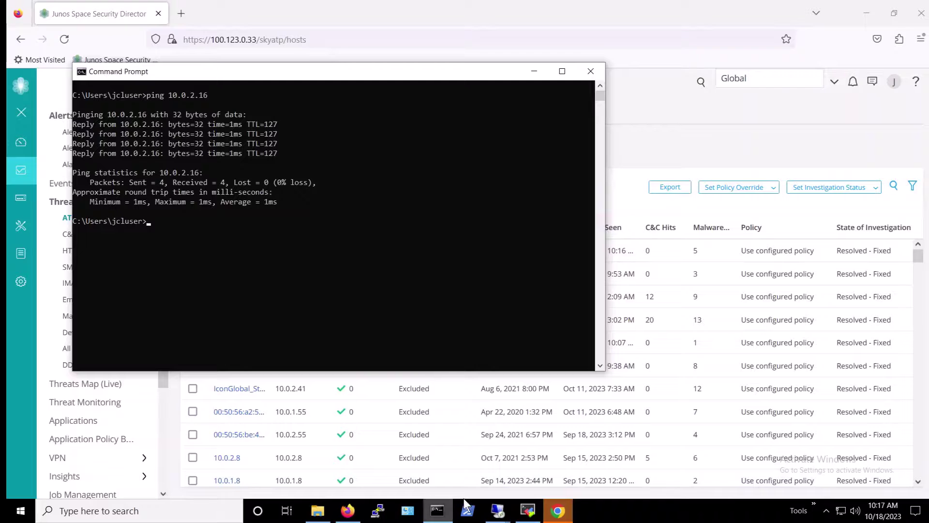
# - Start a Remote Desktop session to win10-2.vault101.com and enter the account password
pyautogui.click(76, 506)
pyautogui.write('rdp')
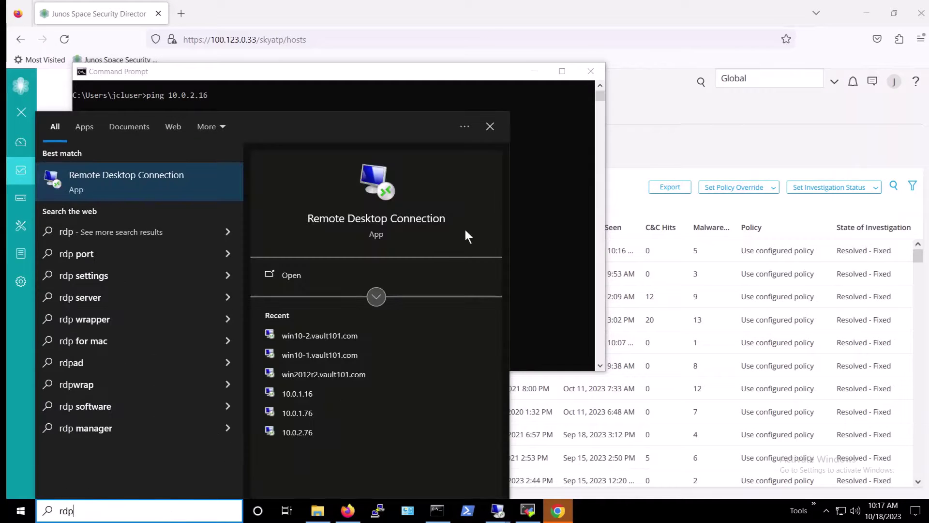
pyautogui.click(332, 335)
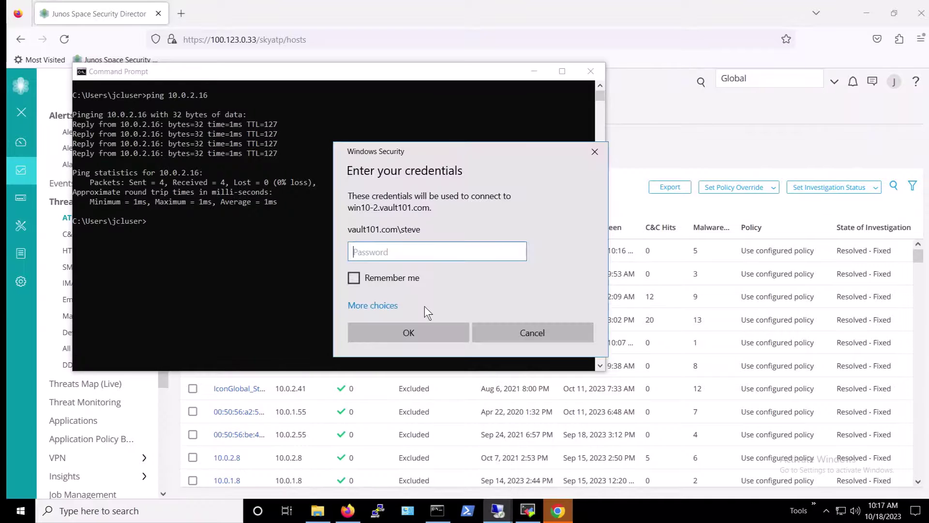
pyautogui.write('•••••••••')
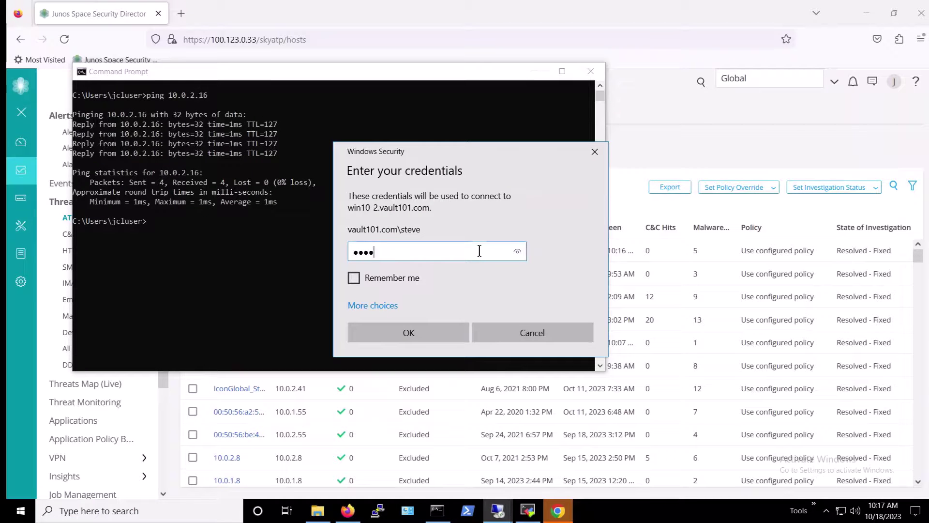
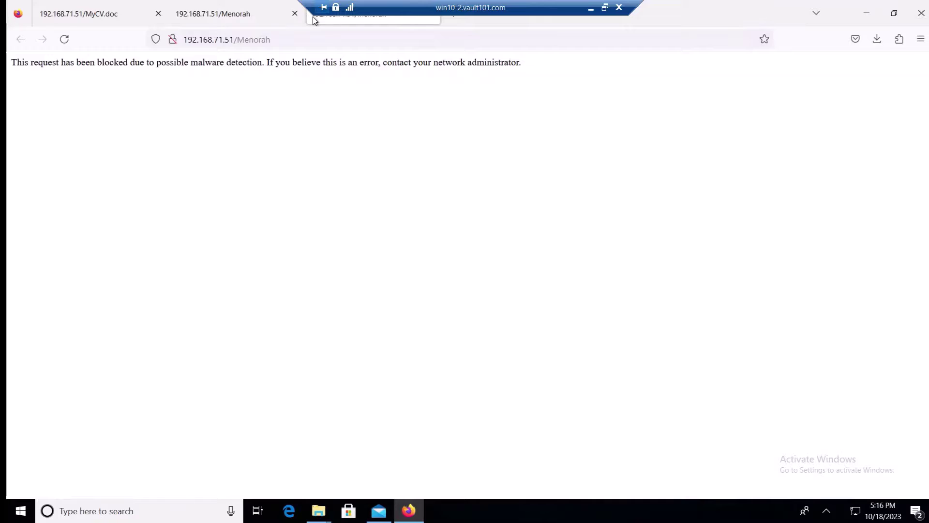
# - Open a new blank tab in Firefox
pyautogui.click(453, 20)
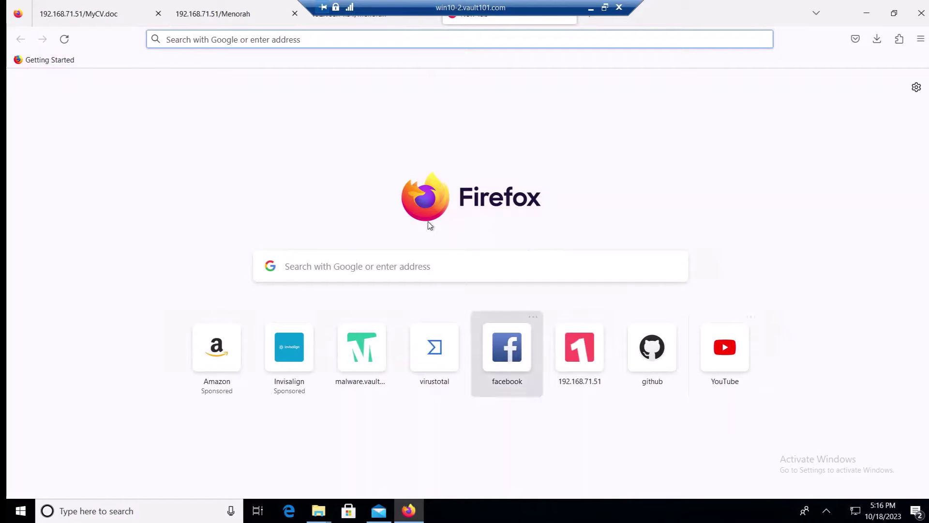
# - Search 'wikipedia' from the address bar and open the English Wikipedia Main Page
pyautogui.click(322, 38)
pyautogui.write('wiki')
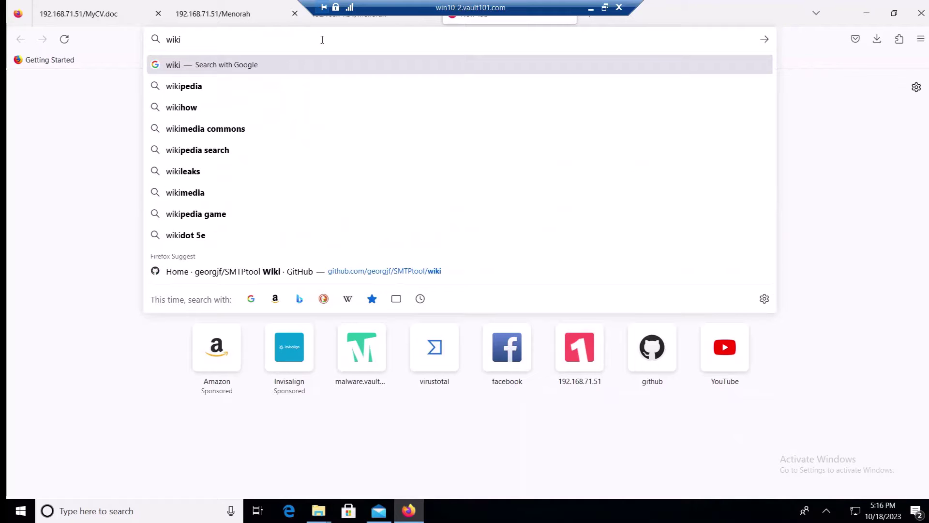
pyautogui.press('Down')
pyautogui.press('Return')
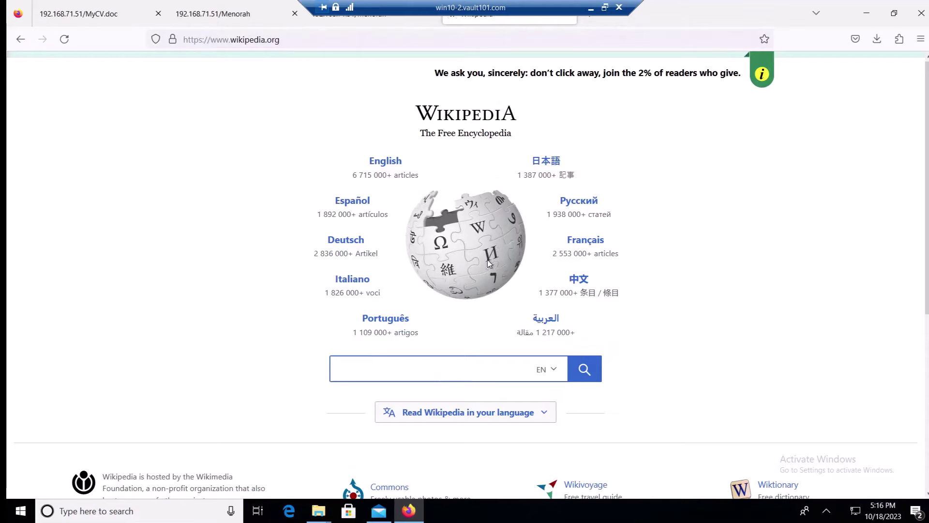
pyautogui.click(387, 163)
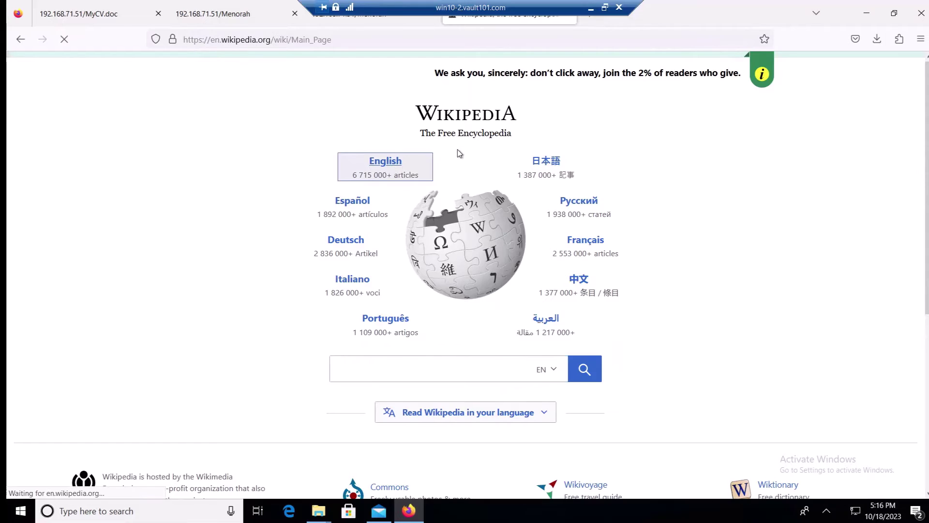
pyautogui.scroll(-4, 474, 170)
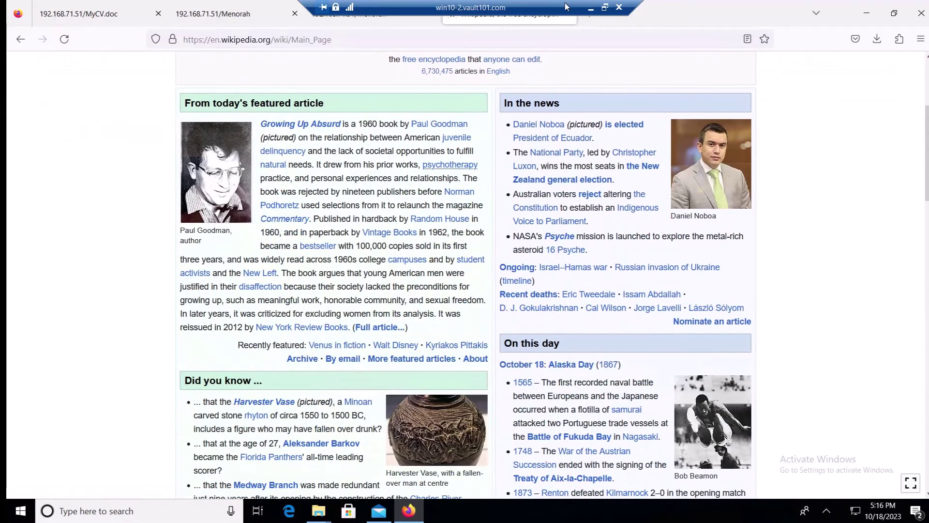